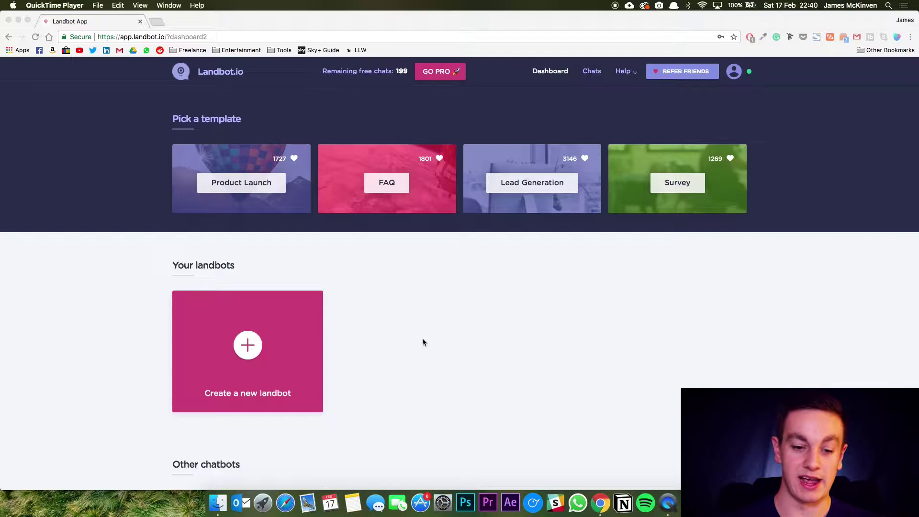
Create a new landbot and change its second message to 'I hear you're looking to join the best 5-a-side league in London.'.
left_click(258, 346)
left_click(248, 344)
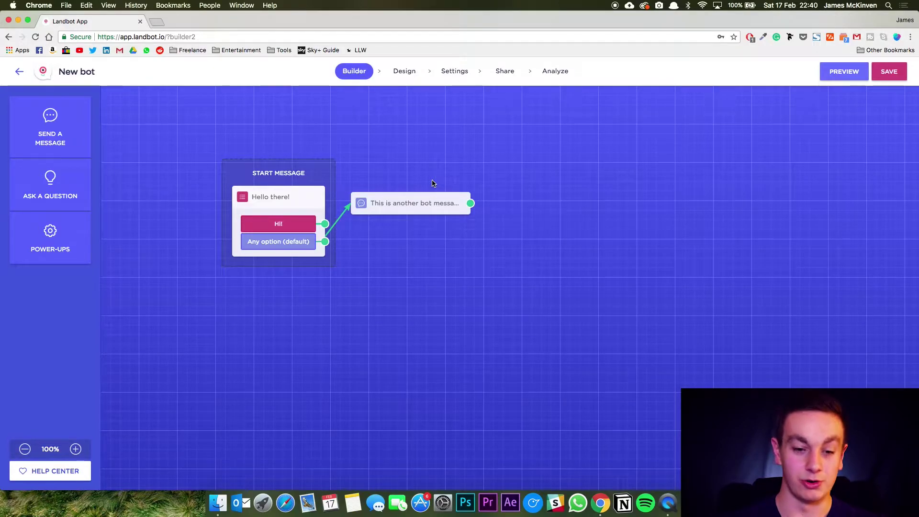
mouse_move(419, 214)
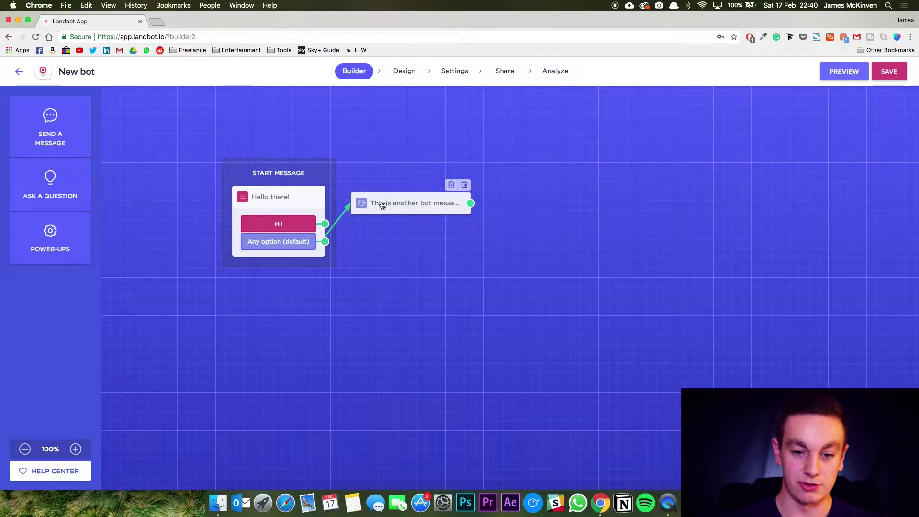
left_click(418, 207)
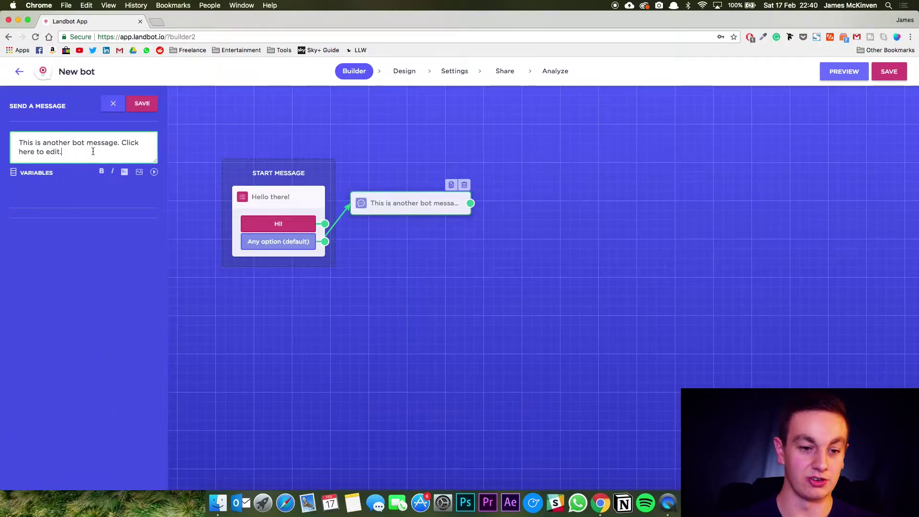
left_click_drag(93, 150, 2, 121)
type("I he")
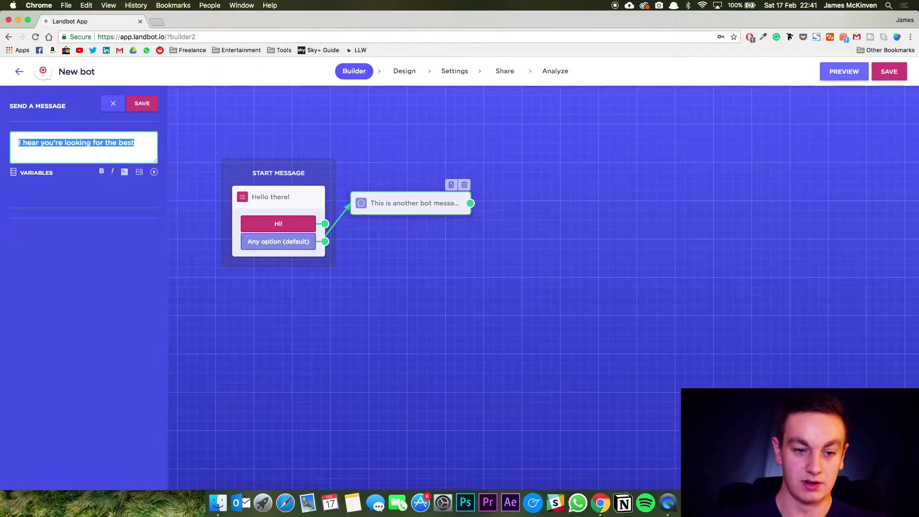
type("ar you're l")
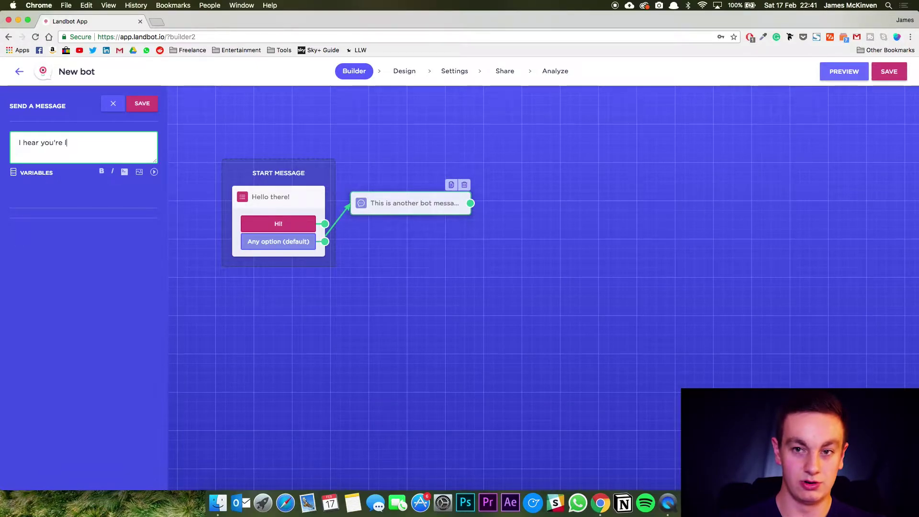
type("ooking to join the best 5-a-side league i")
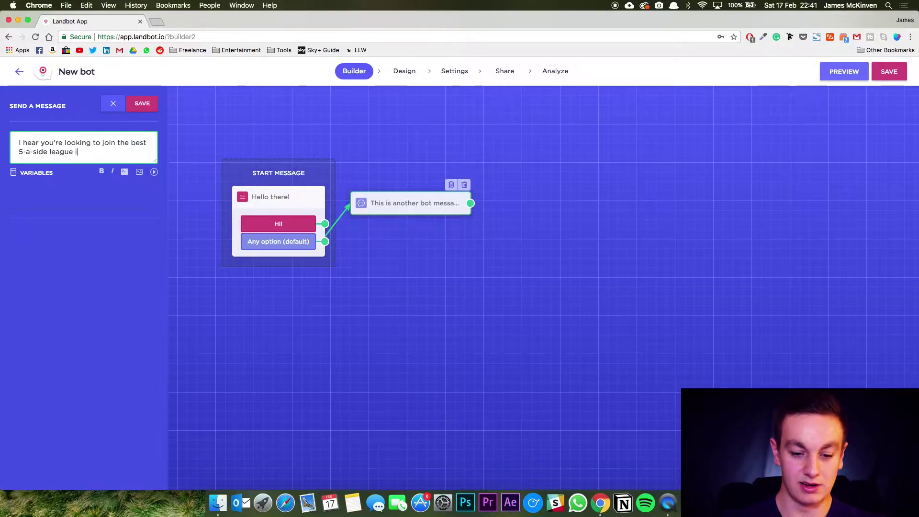
type("n London.")
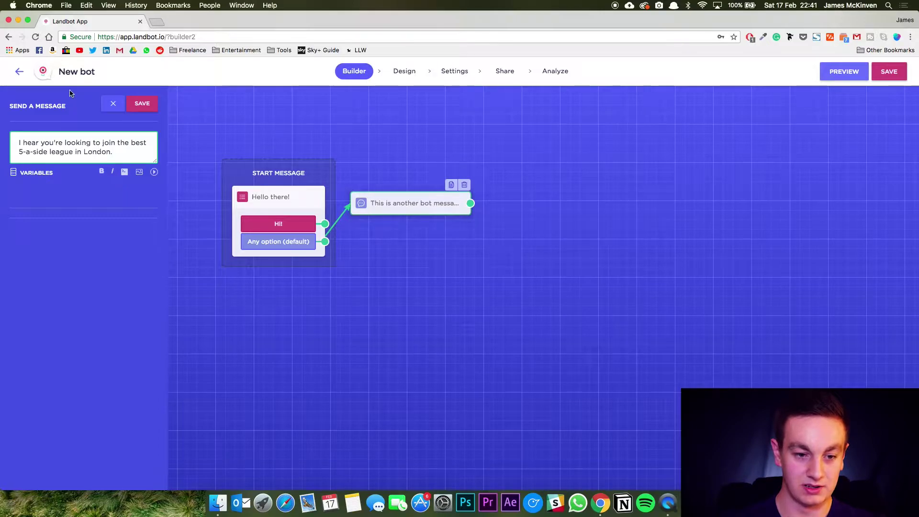
left_click(140, 105)
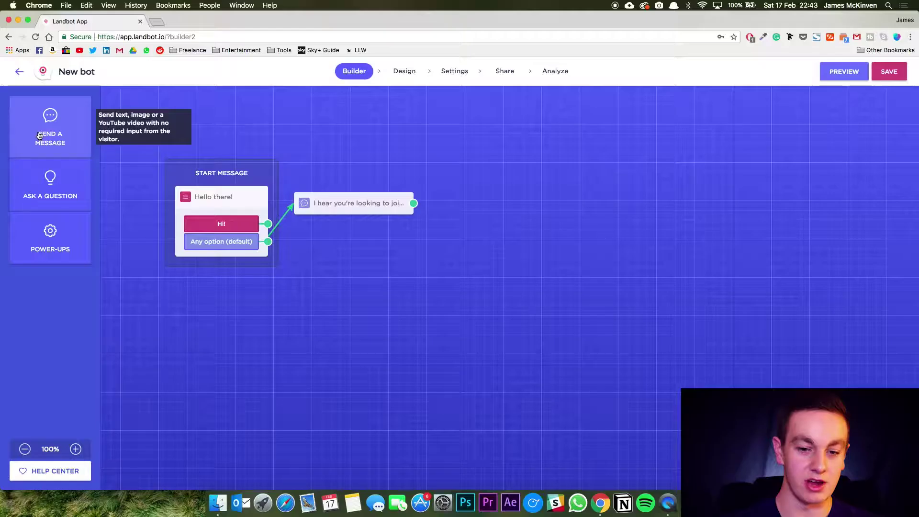
Add a message showing funny.gif from the GIFS folder and connect the league message to it.
left_click(39, 135)
left_click_drag(490, 239, 483, 234)
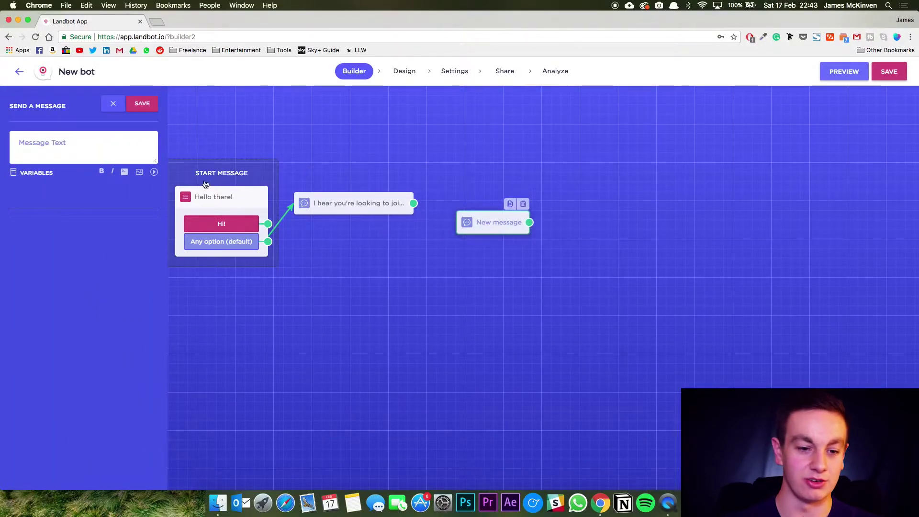
left_click(140, 173)
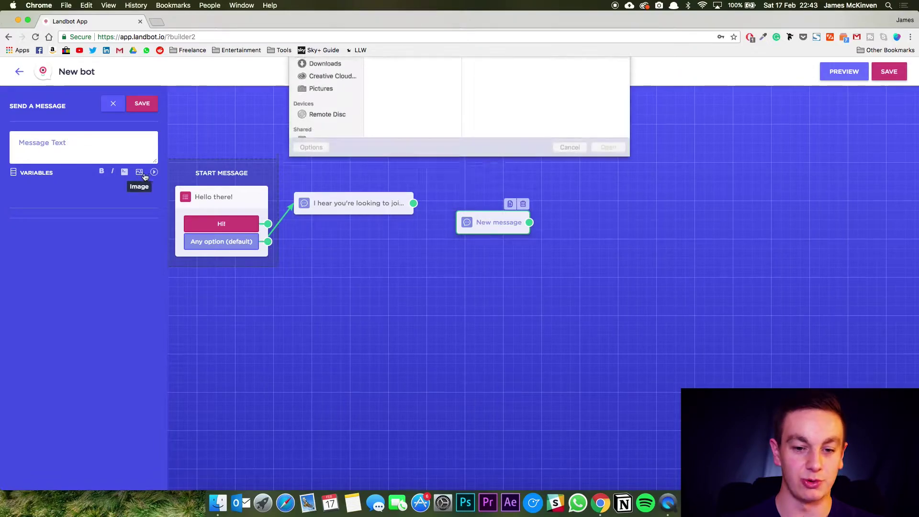
left_click(326, 155)
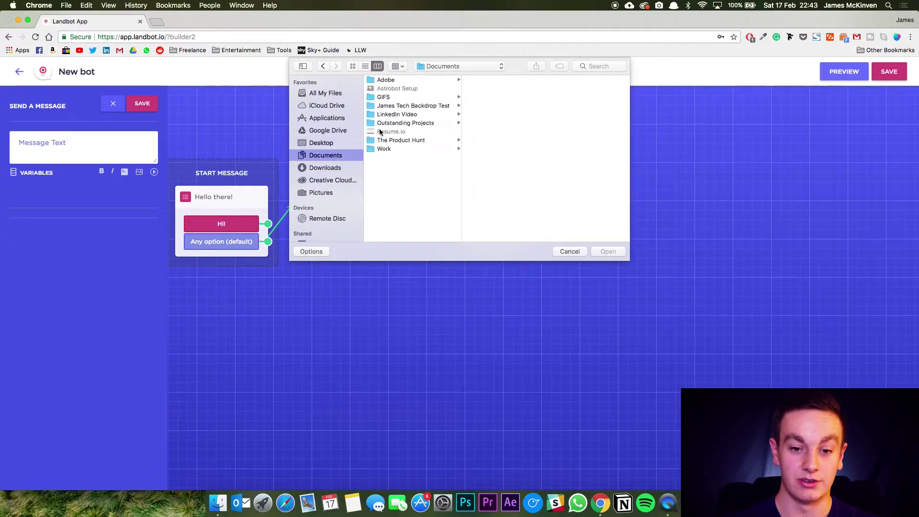
left_click(386, 98)
double_click(486, 79)
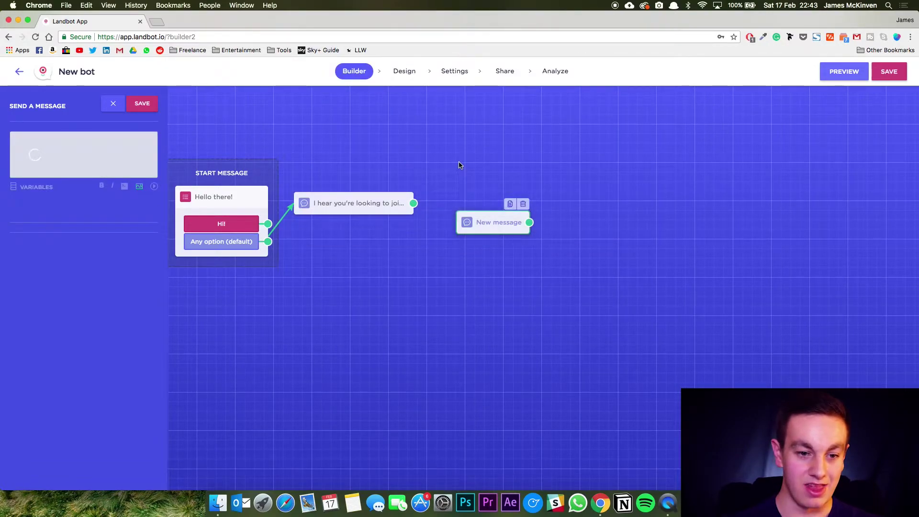
left_click(143, 103)
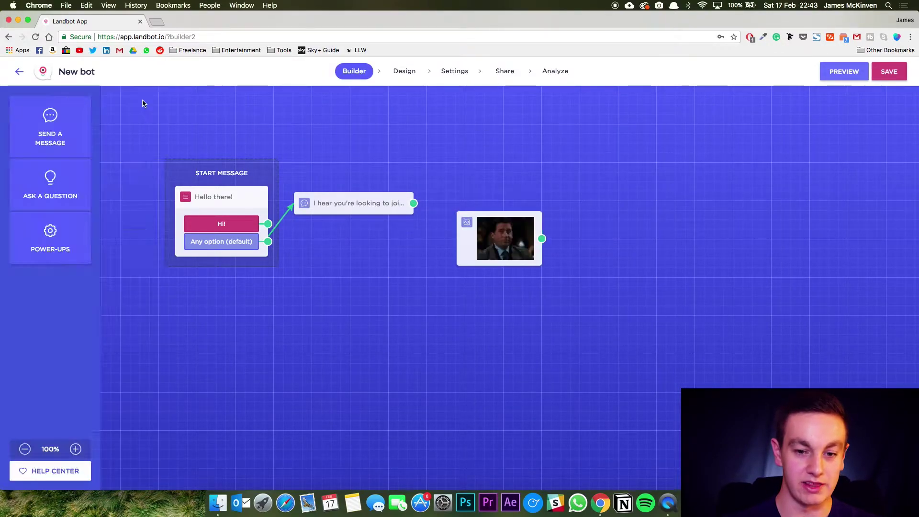
left_click_drag(478, 218, 462, 183)
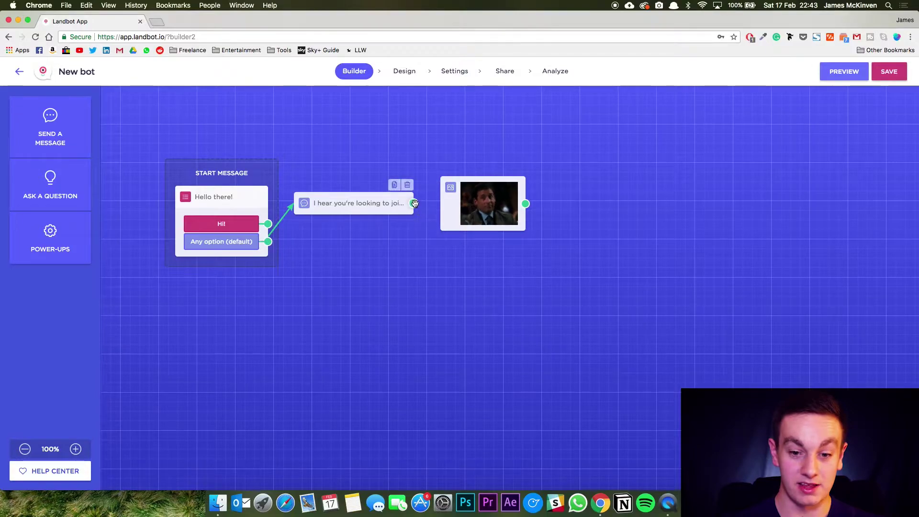
left_click_drag(414, 203, 444, 207)
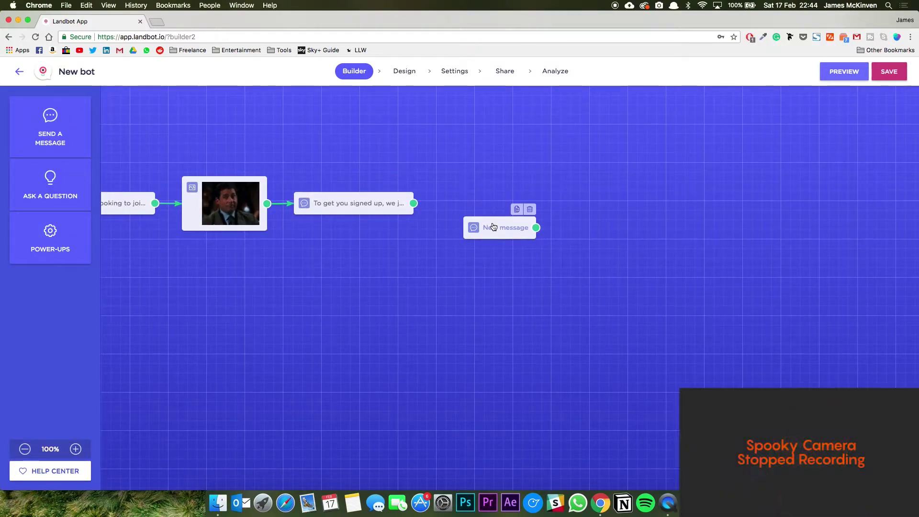
left_click(500, 227)
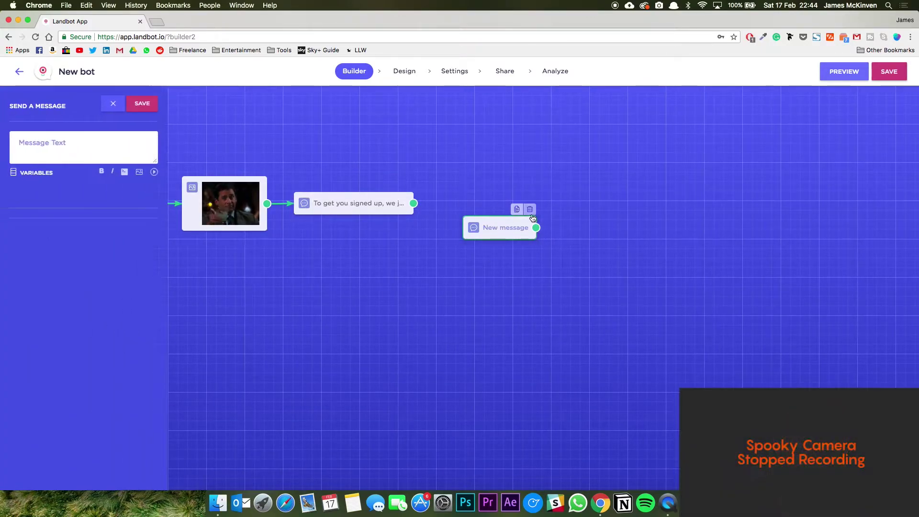
left_click(530, 210)
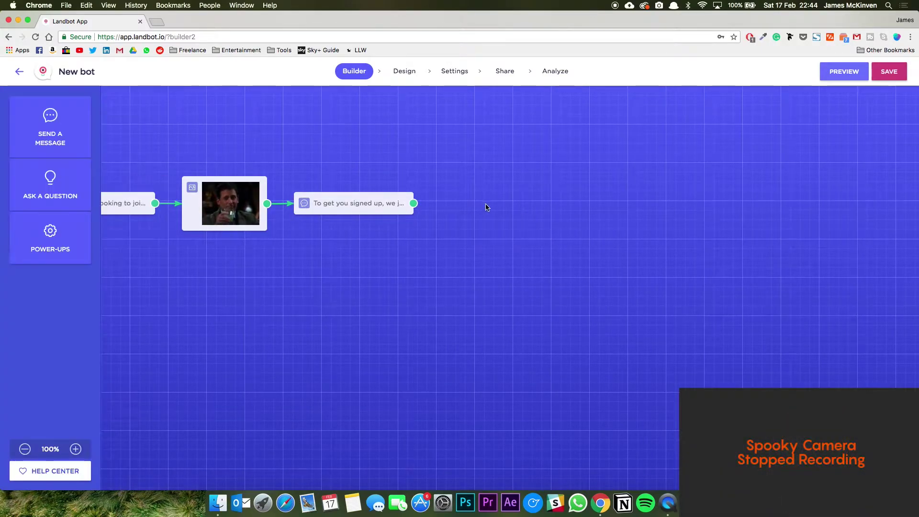
left_click(38, 190)
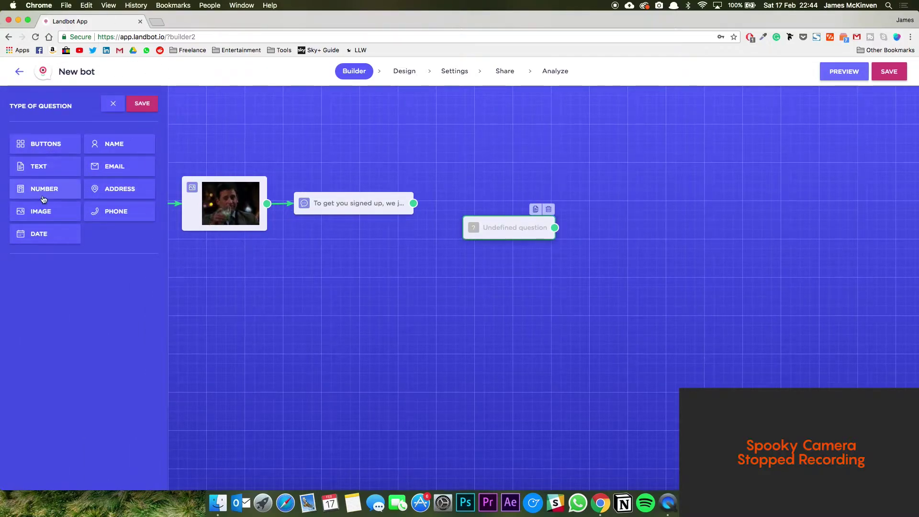
left_click(110, 145)
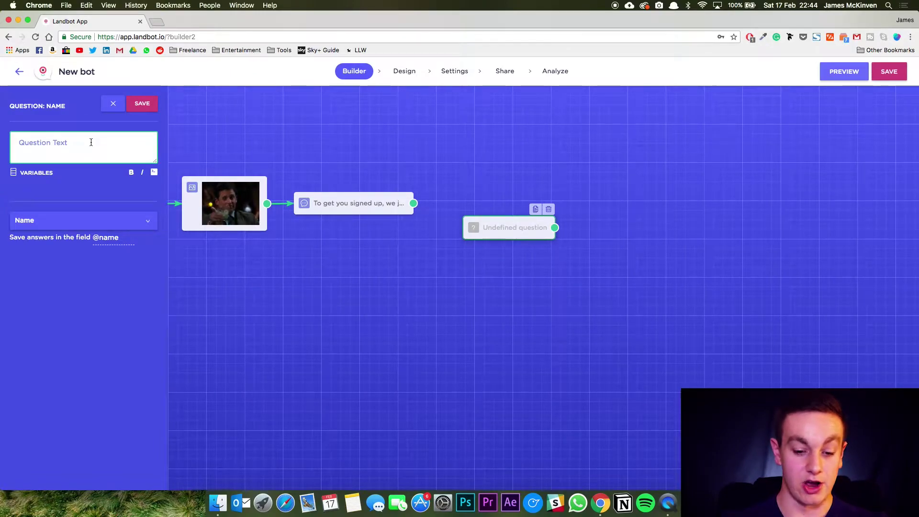
type("What's")
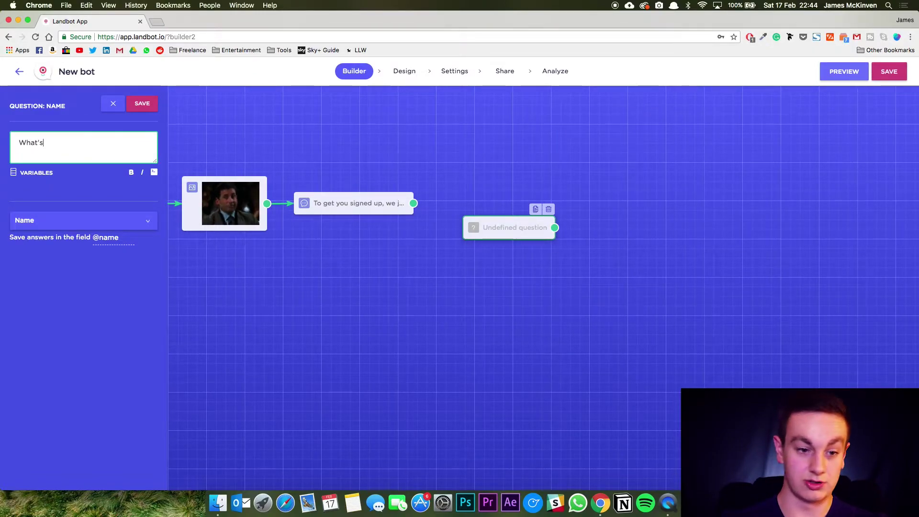
type(" your a")
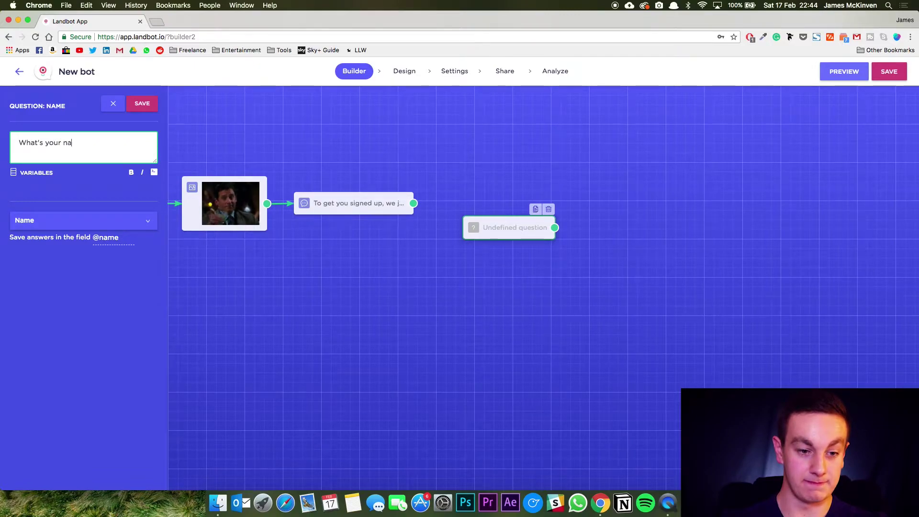
left_click(115, 238)
left_click_drag(119, 238, 98, 238)
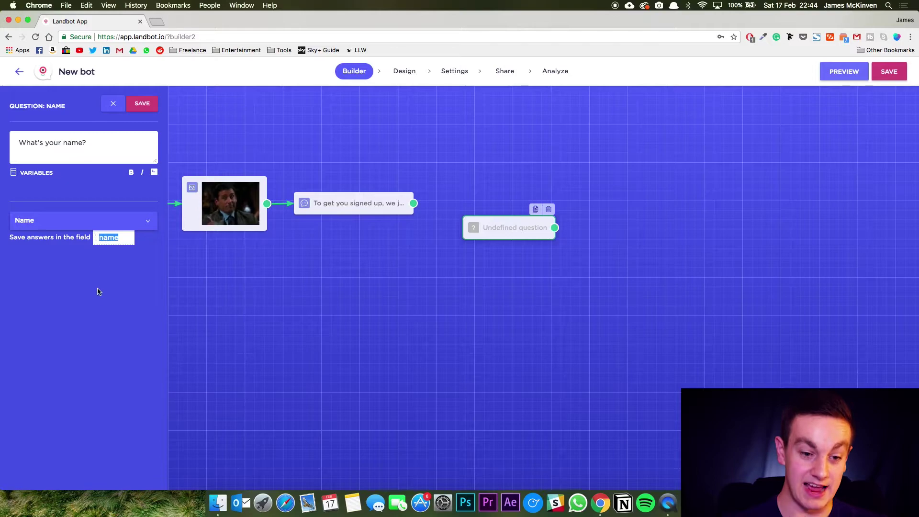
left_click(98, 291)
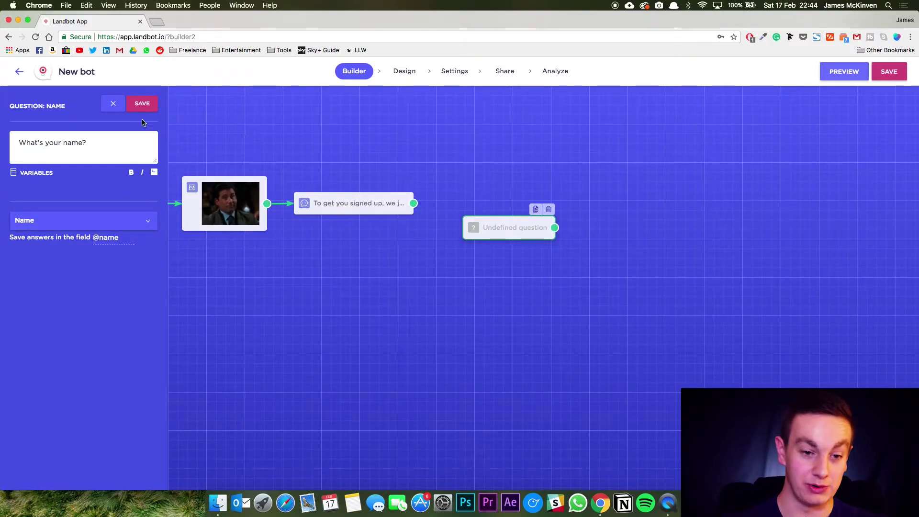
left_click(143, 105)
left_click_drag(517, 231, 492, 205)
left_click_drag(413, 203, 456, 208)
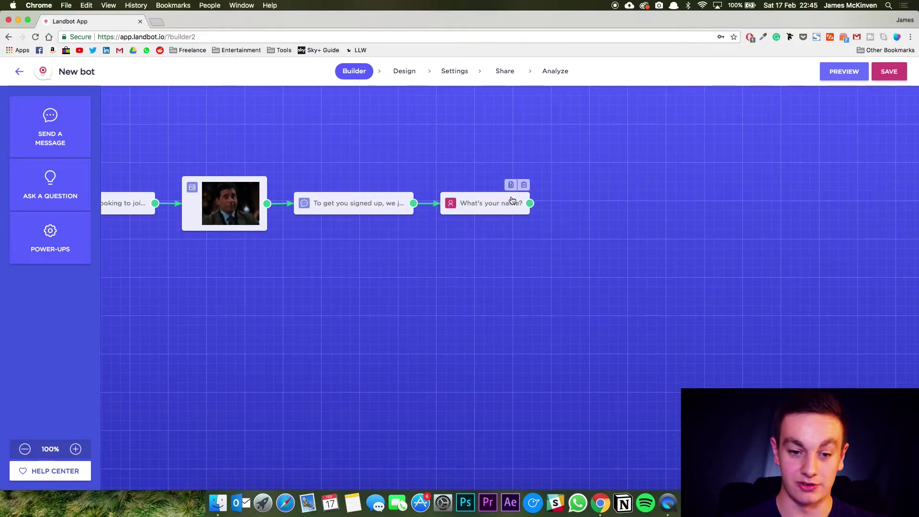
left_click(50, 127)
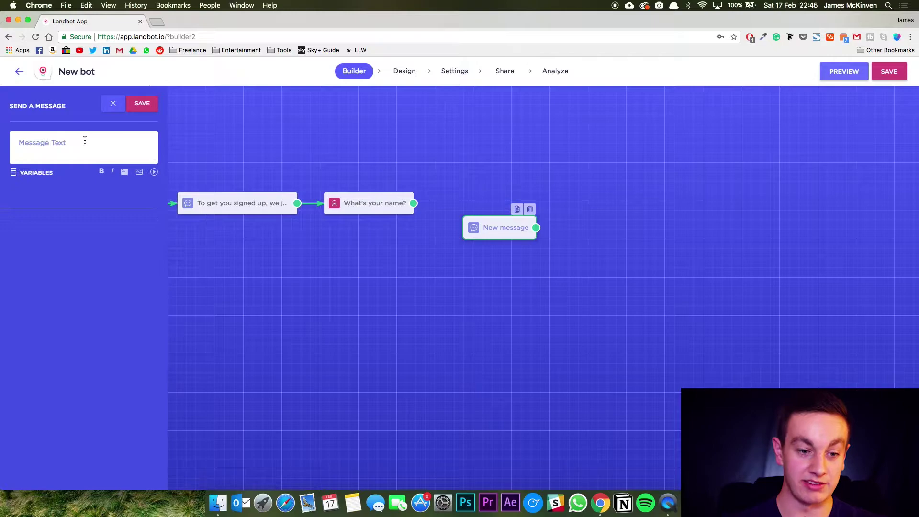
left_click(85, 140)
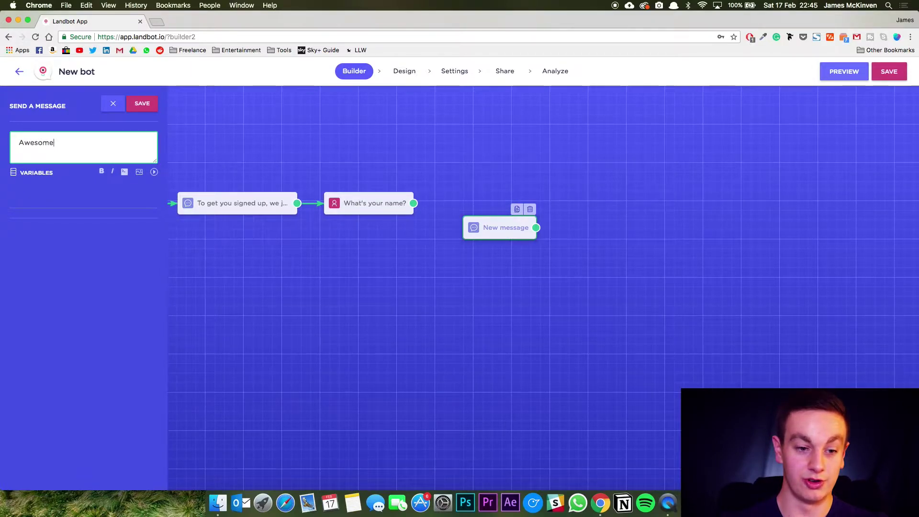
type("Awesome to meet you @name.")
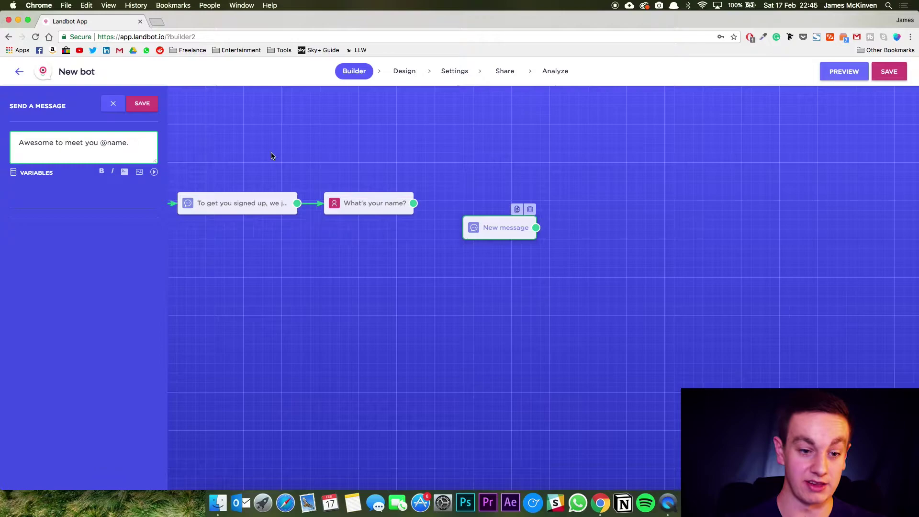
left_click(142, 103)
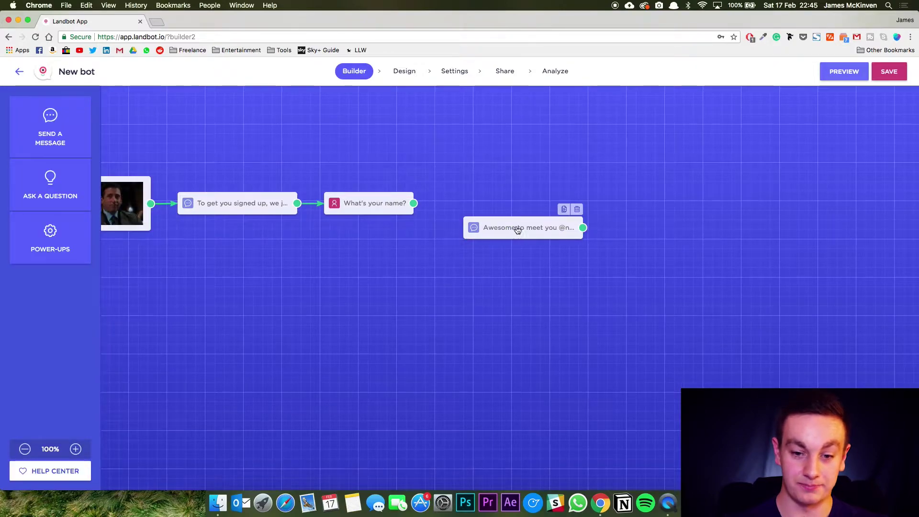
Create a buttons question 'Which league would you like to play in?' with Clapham, Balham, Eltham and None.
left_click(50, 186)
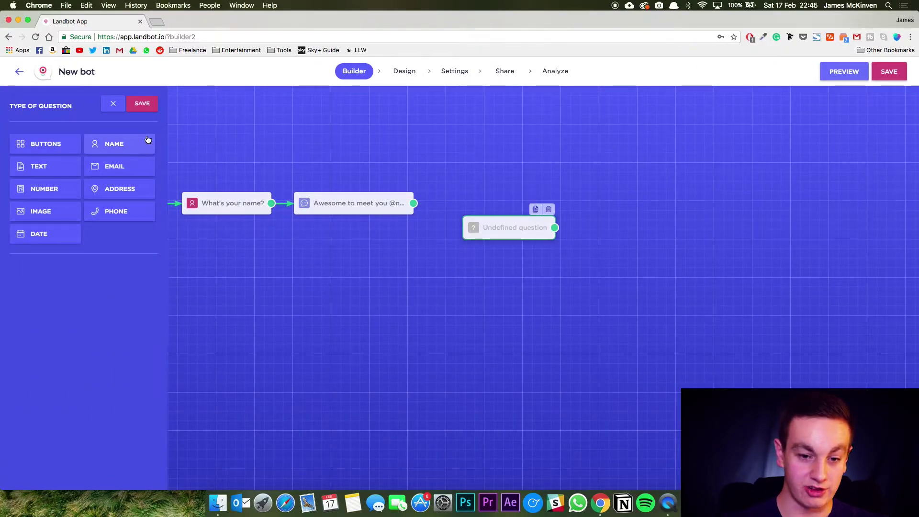
left_click(55, 146)
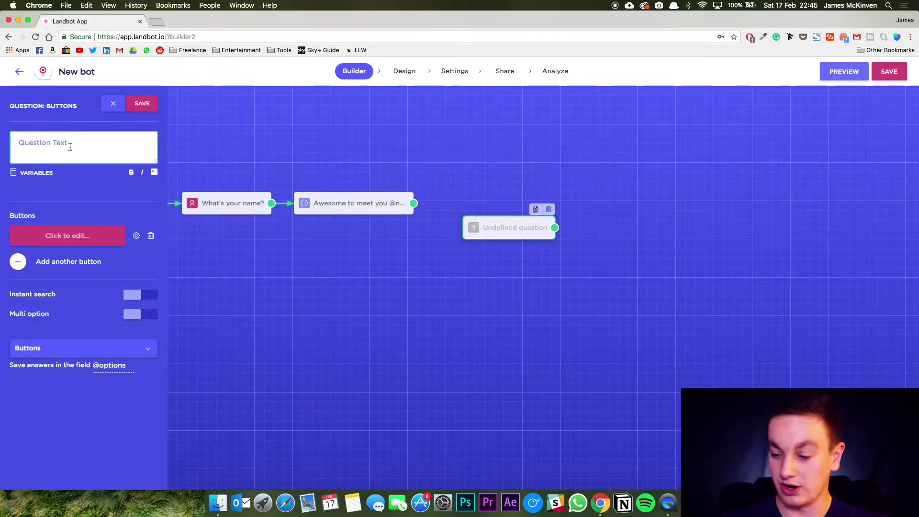
type("Which leag")
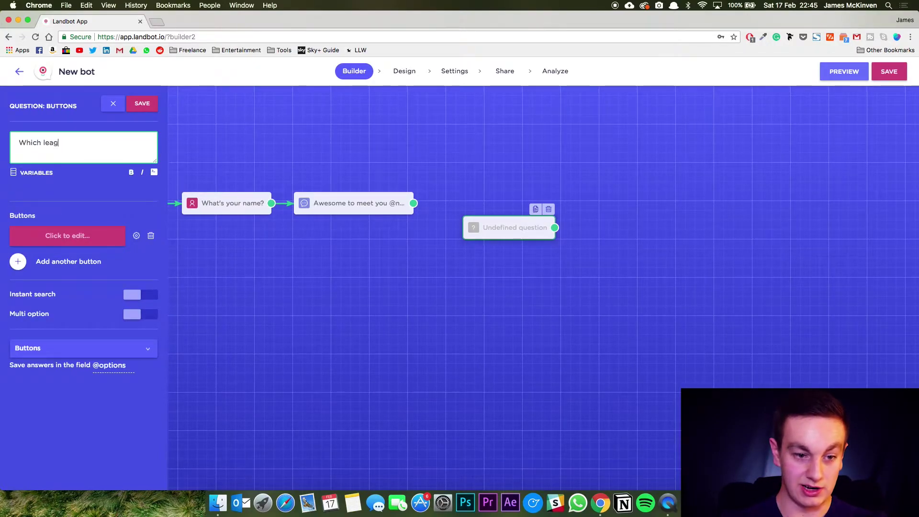
type("ue would you li")
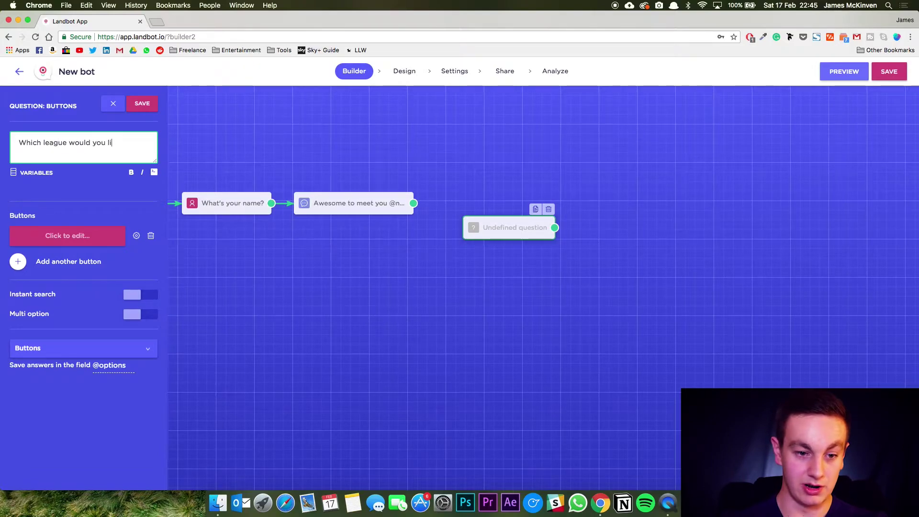
type("ke to play in?")
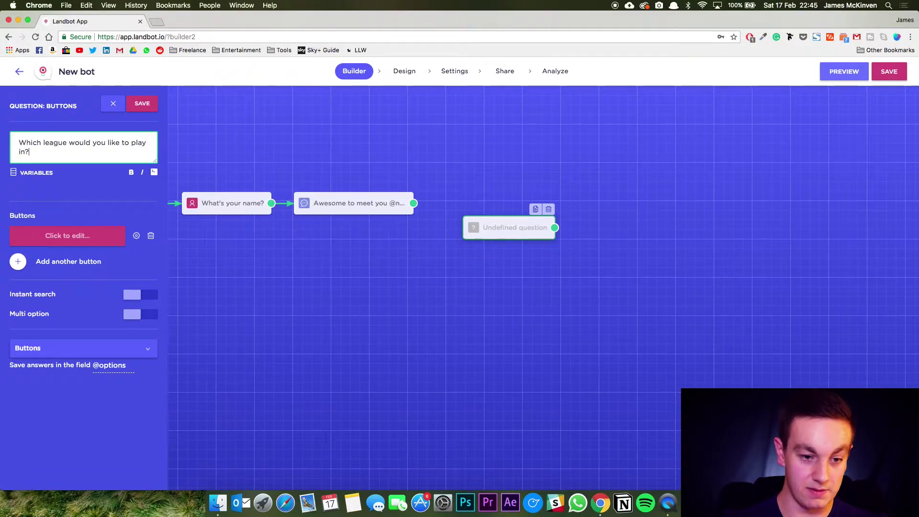
left_click(67, 235)
type("Clapham")
key("Return")
type("Balham")
key("Return")
type("Eltham")
key("Return")
type("None")
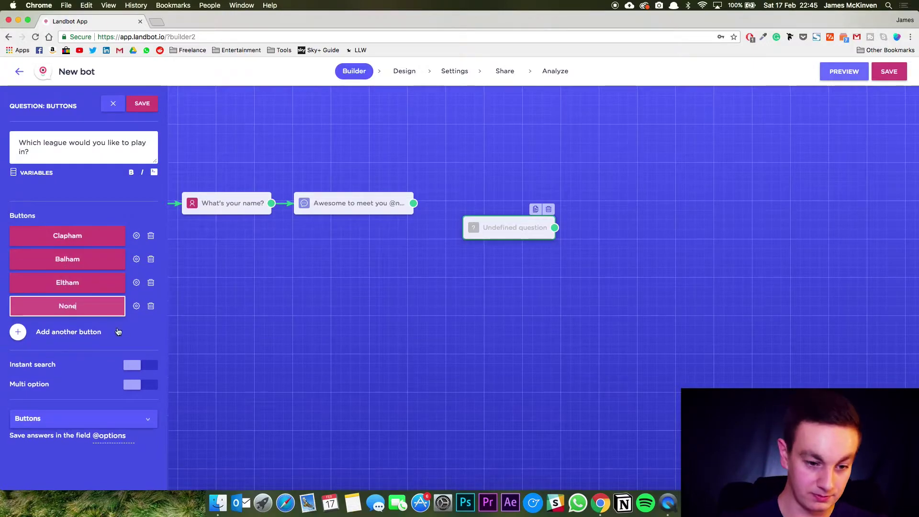
left_click(137, 306)
left_click(95, 349)
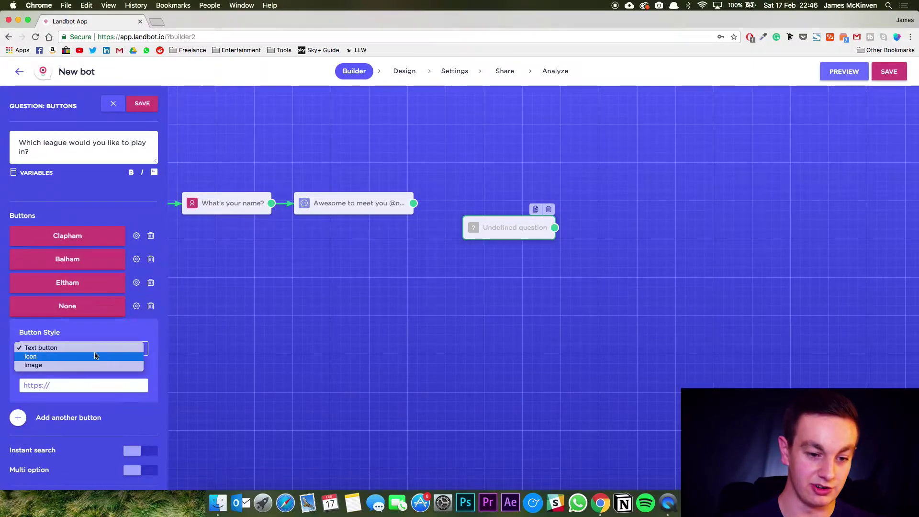
left_click(133, 331)
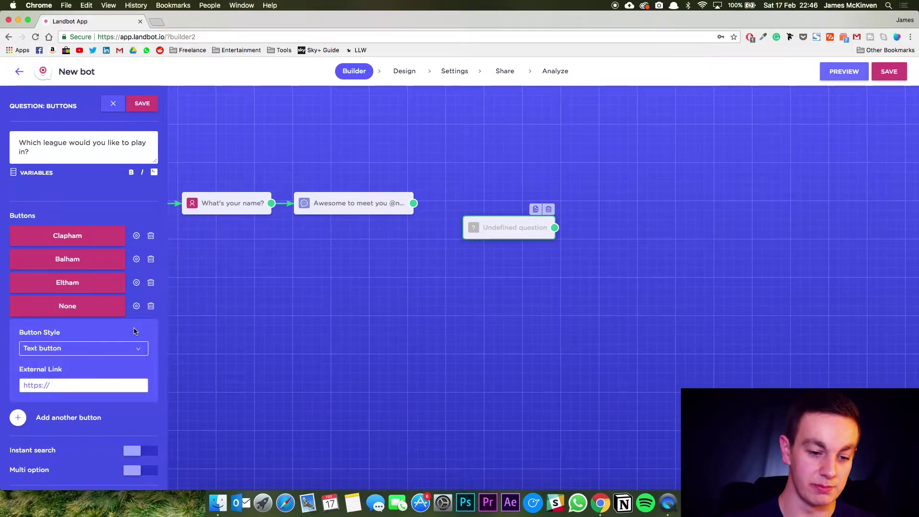
left_click(143, 349)
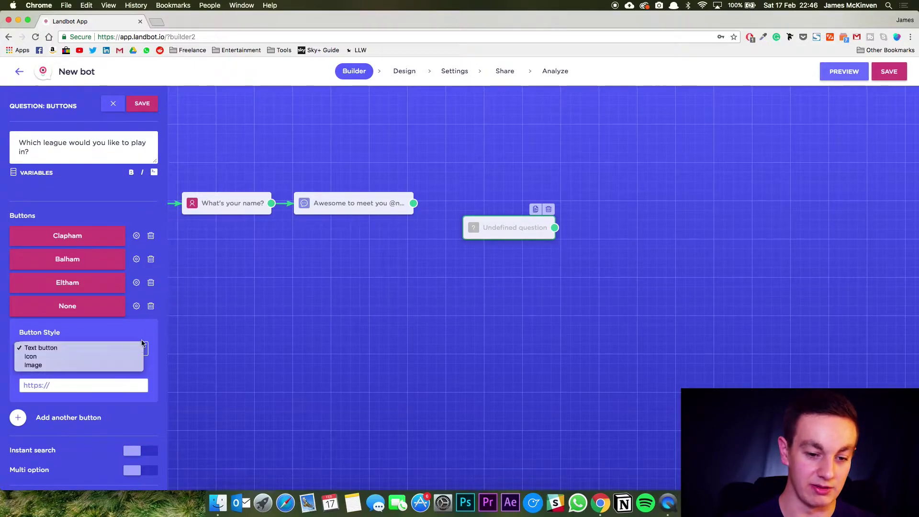
left_click(143, 329)
left_click(136, 306)
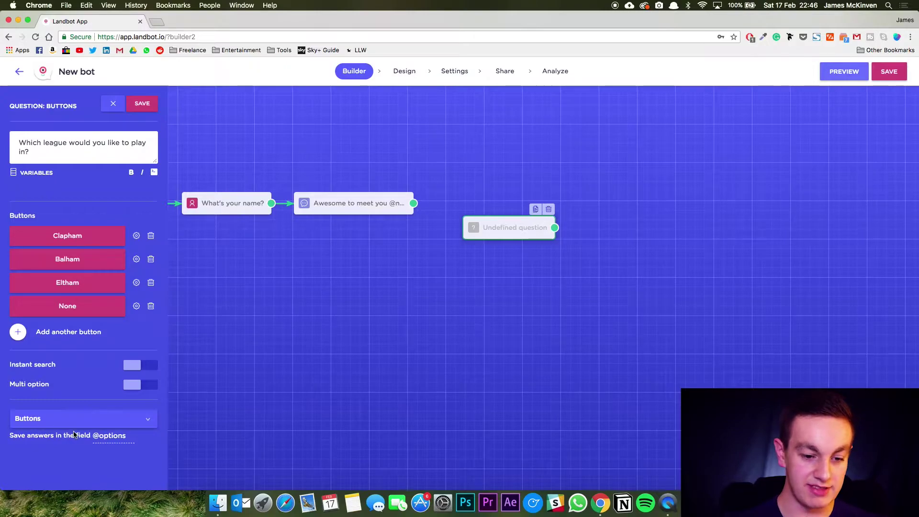
left_click(127, 436)
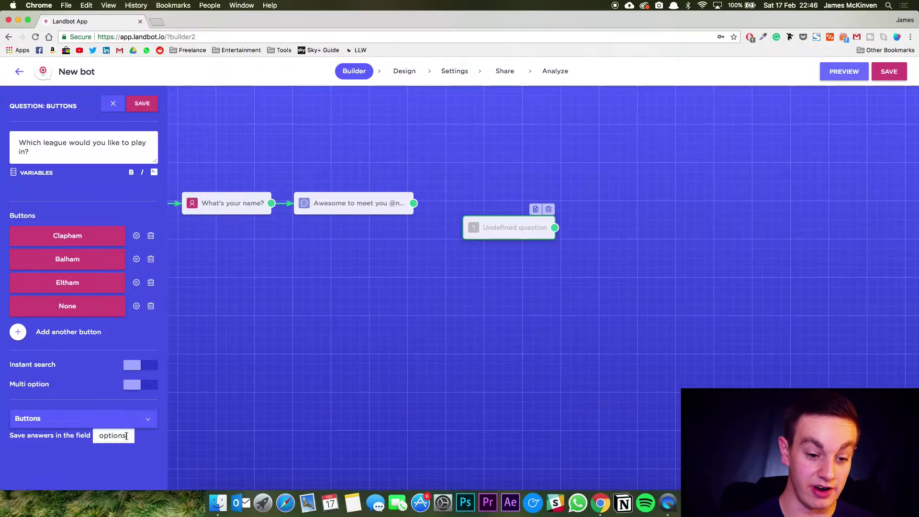
left_click_drag(123, 436, 94, 435)
type("location")
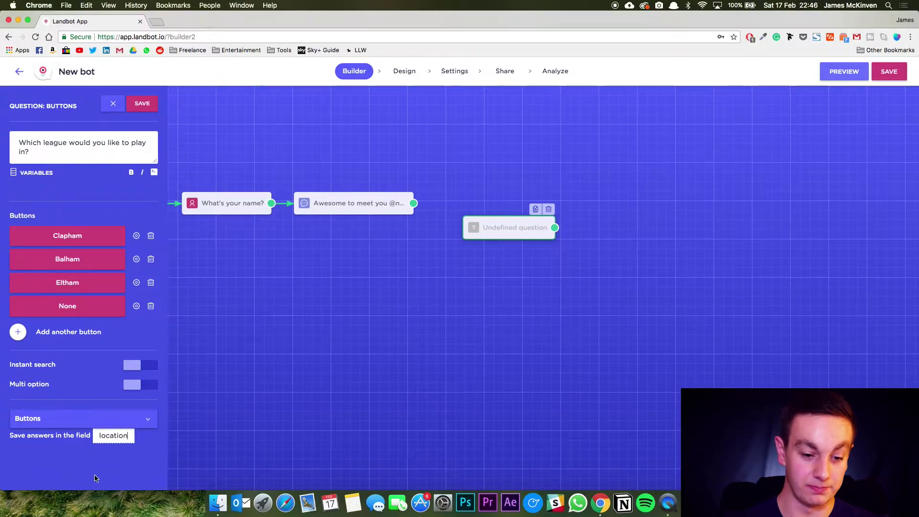
left_click(82, 410)
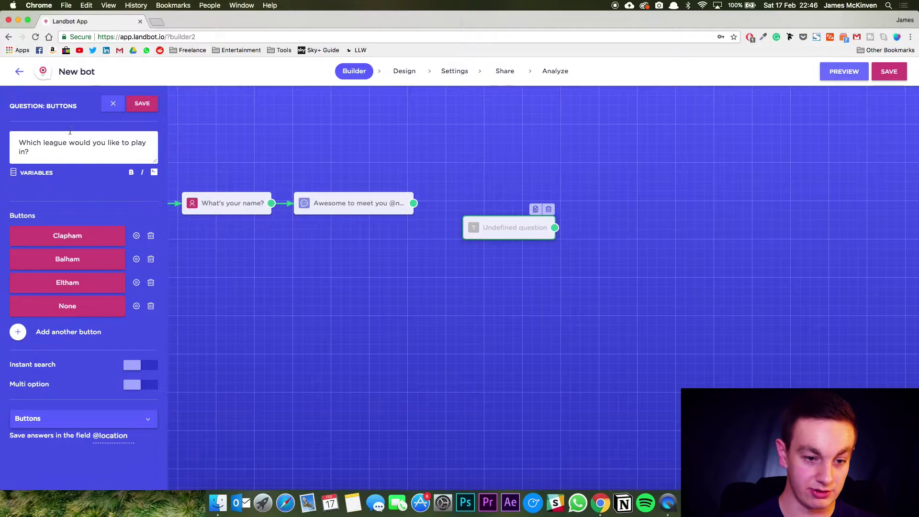
left_click(142, 104)
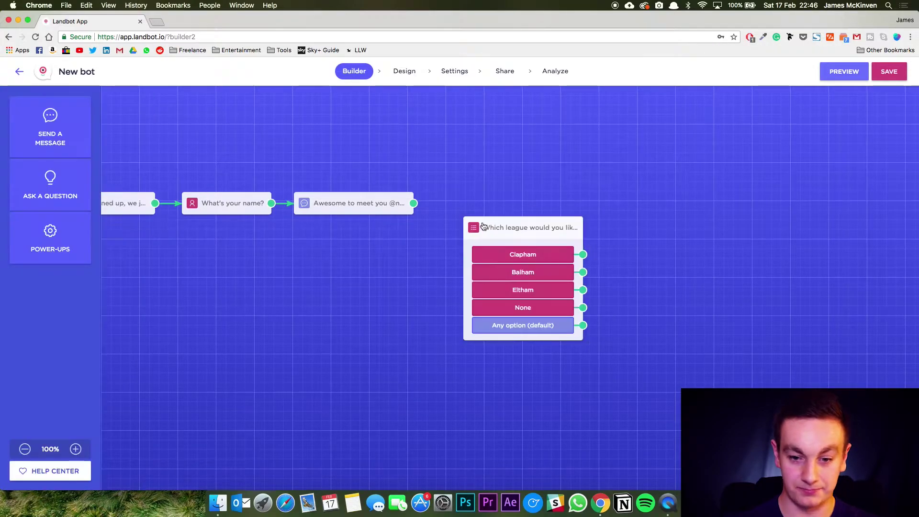
Move the league question up-left and connect the 'Awesome to meet you' message to it.
left_click_drag(492, 228, 479, 167)
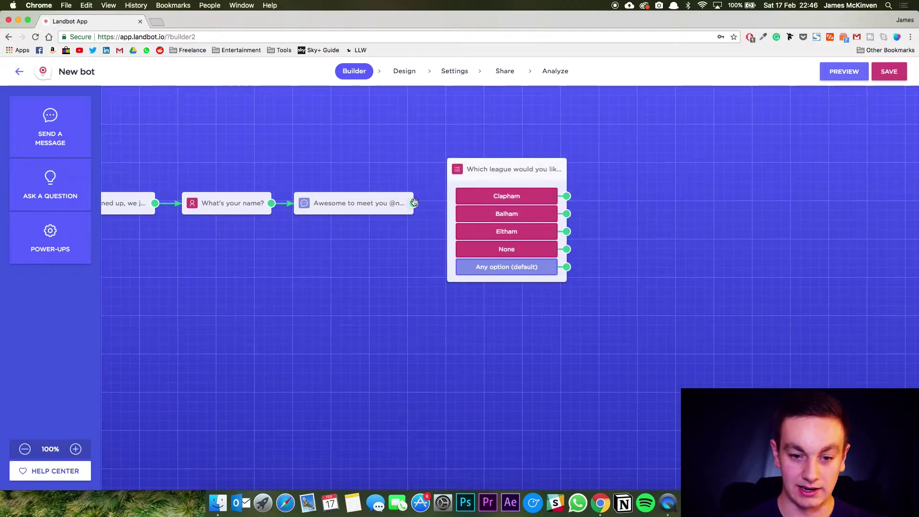
left_click_drag(413, 203, 460, 195)
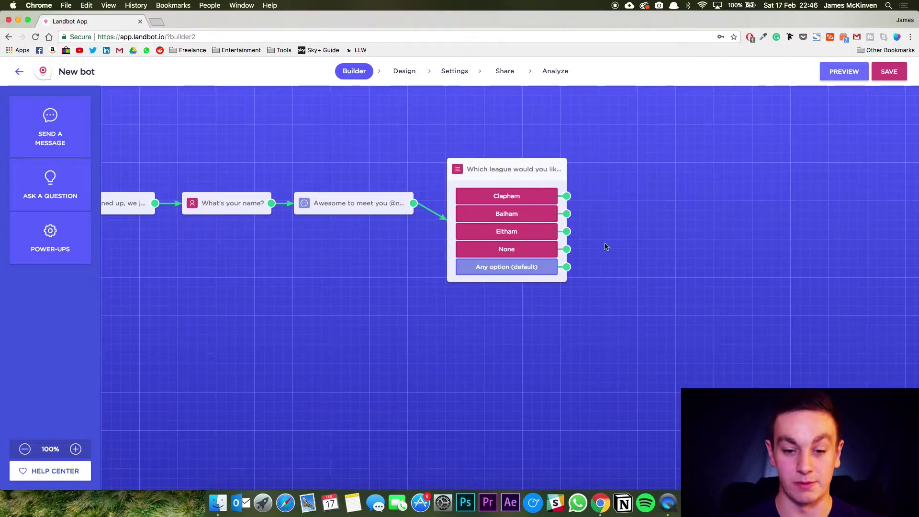
left_click(50, 127)
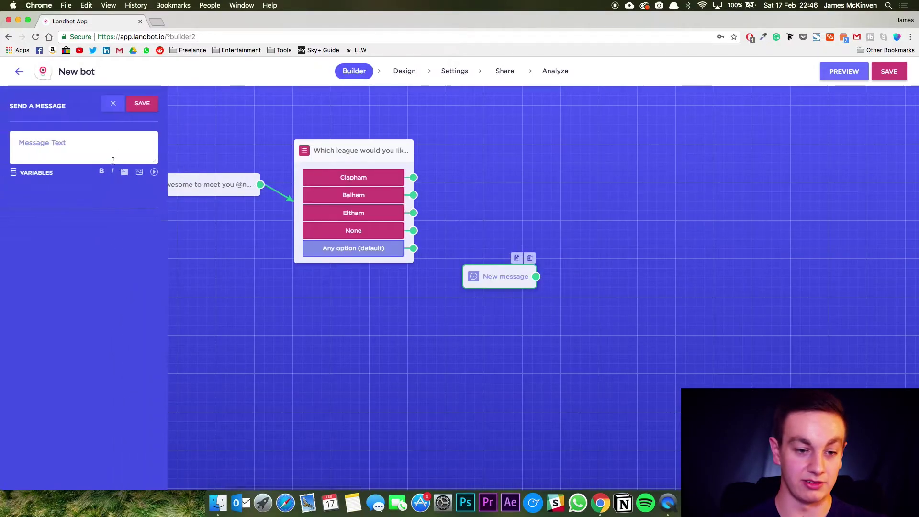
type("Really sorry")
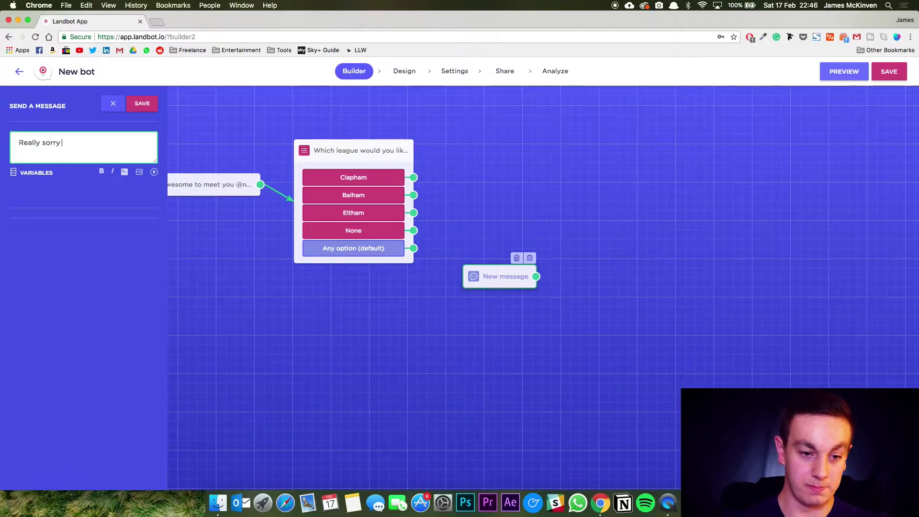
type(" @name, it seems like we don't have Regista Fives in your area just let.")
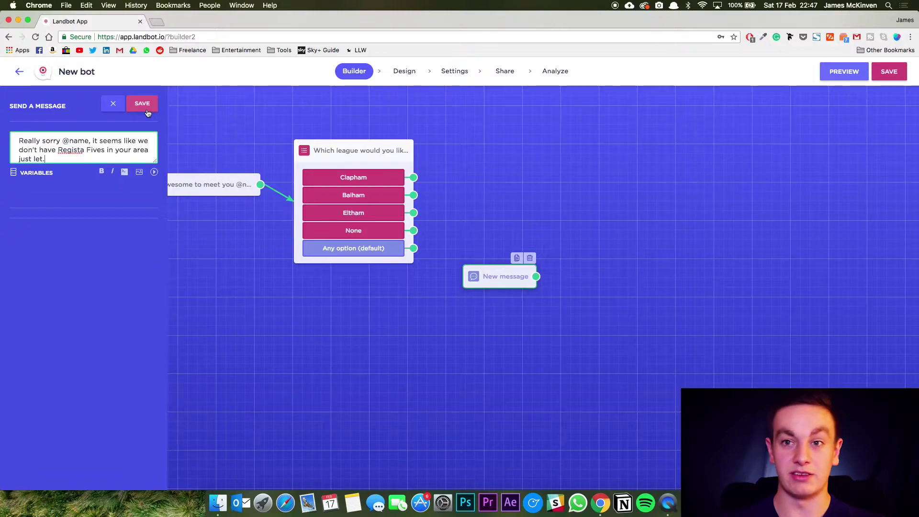
left_click(147, 110)
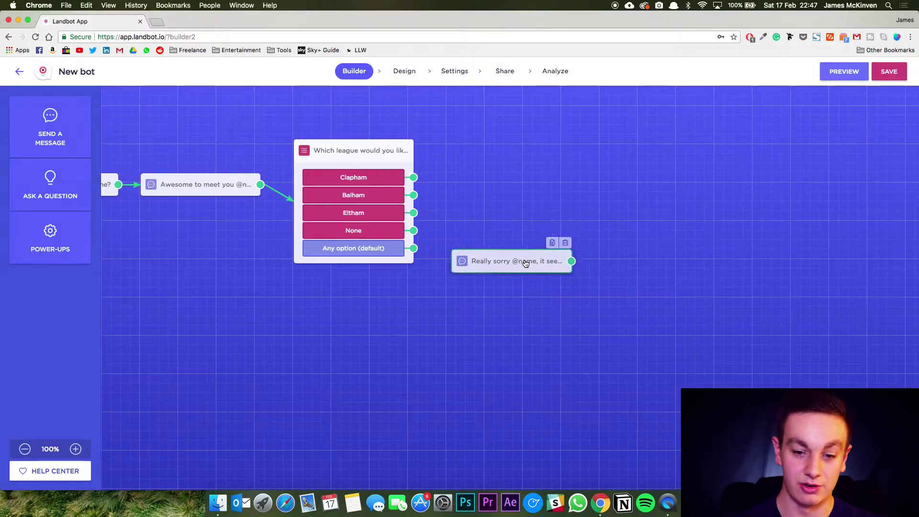
Add an email question asking visitors to leave their email, connected after the apology.
left_click(540, 277)
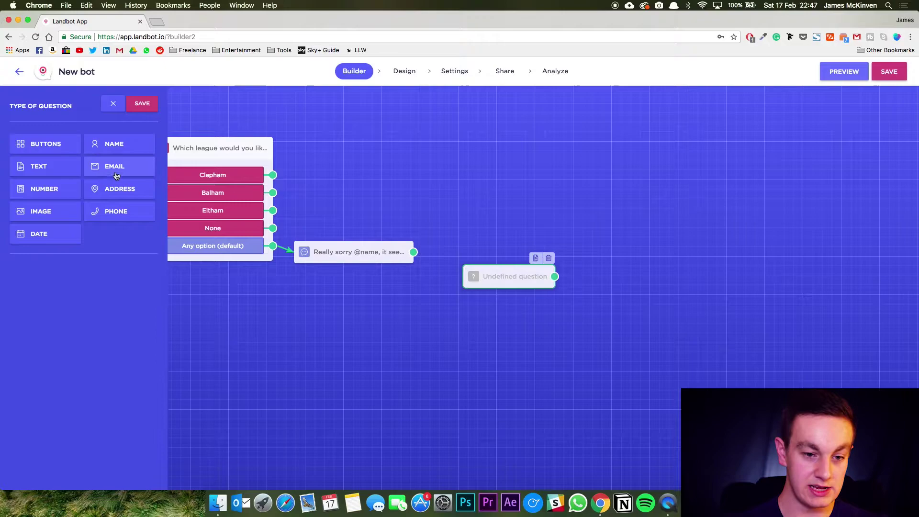
left_click(113, 167)
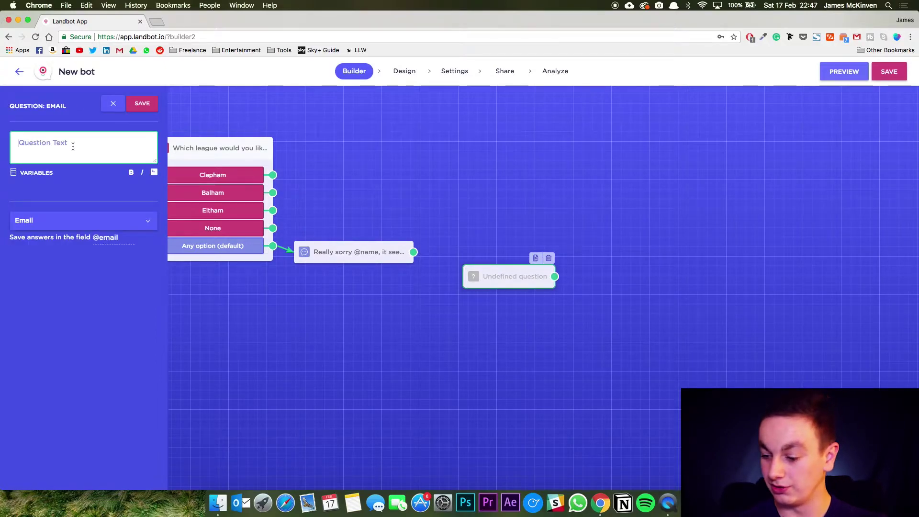
type("If you don't mind, please leave your email and we will let you know when we are in your area.")
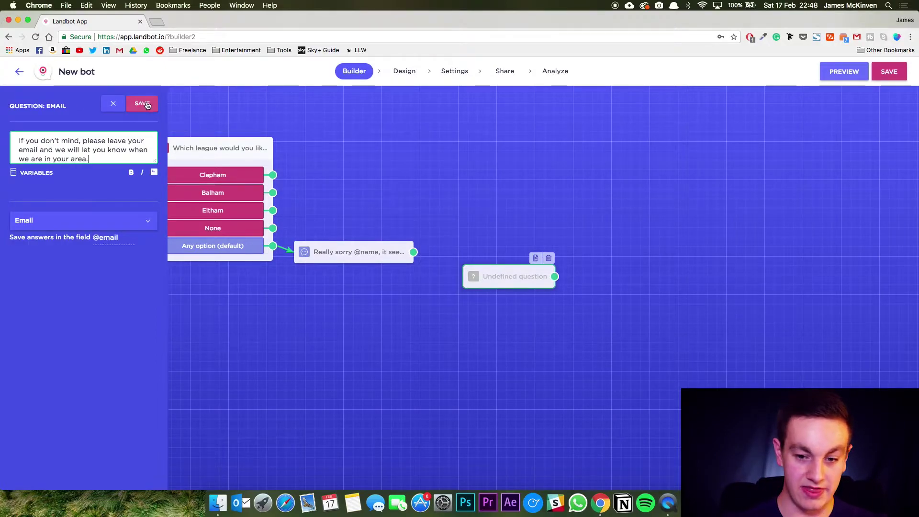
left_click(142, 104)
left_click_drag(413, 251, 480, 259)
left_click_drag(561, 259, 588, 229)
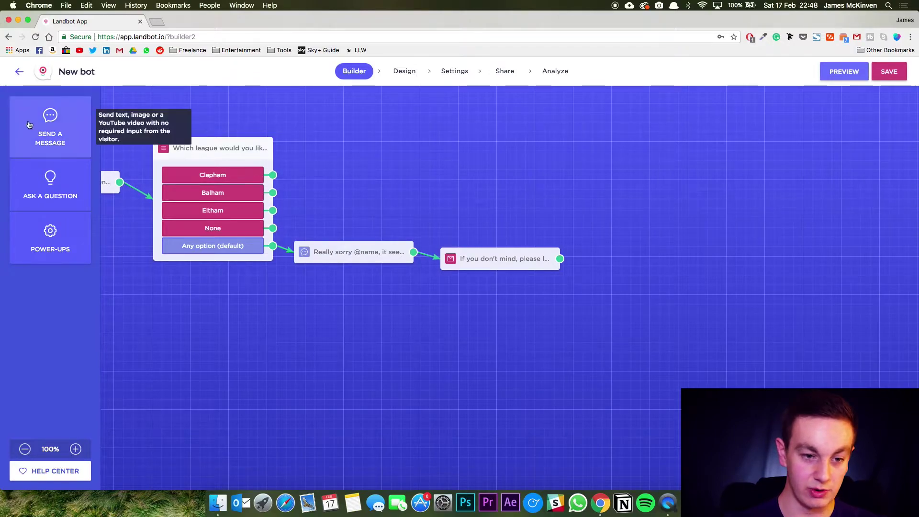
left_click(48, 126)
left_click(110, 149)
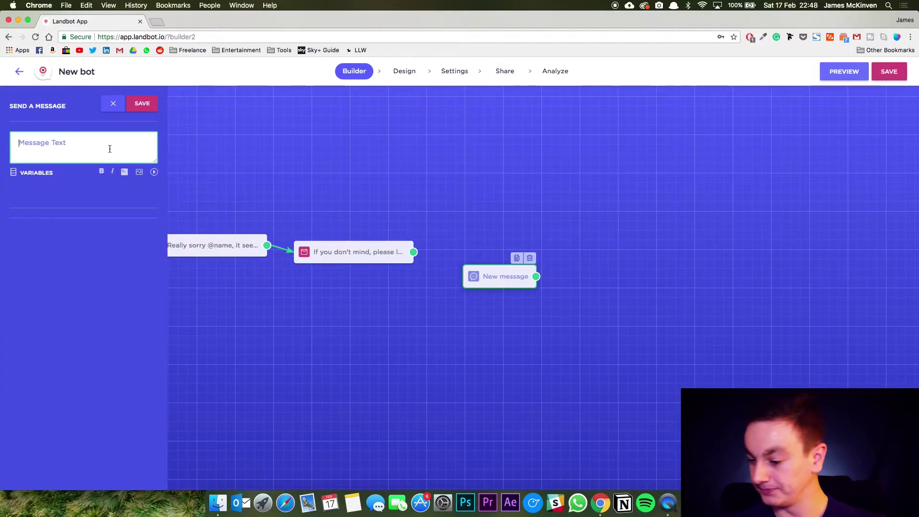
type("Perfect, @location")
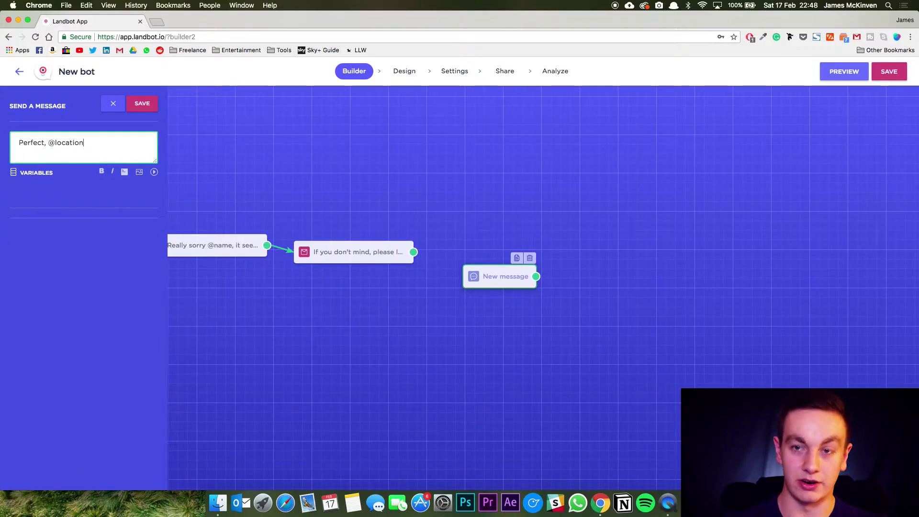
type(" is actually our most popular league.")
left_click(142, 103)
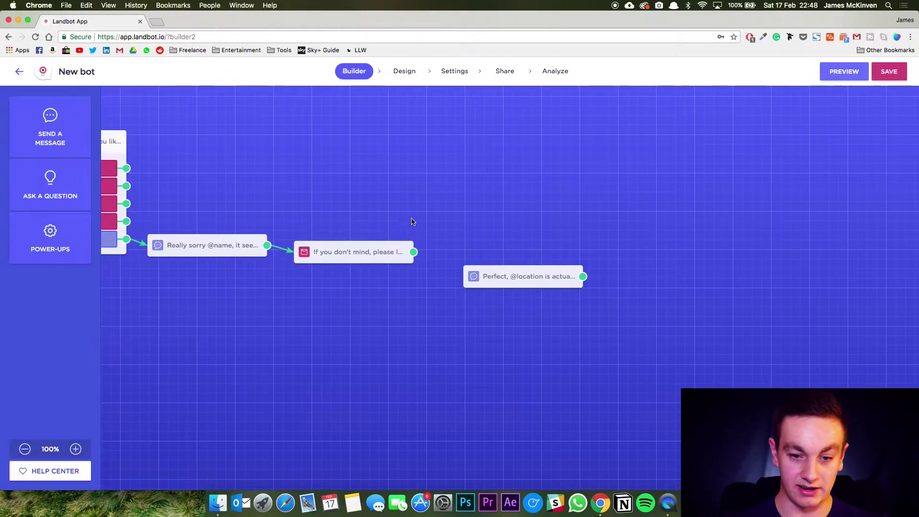
Connect the Clapham, Balham and Eltham answers to the Perfect message.
left_click_drag(473, 276, 275, 191)
scroll(190, 193, "left", 3)
scroll(190, 193, "left", 2)
left_click_drag(219, 183, 275, 192)
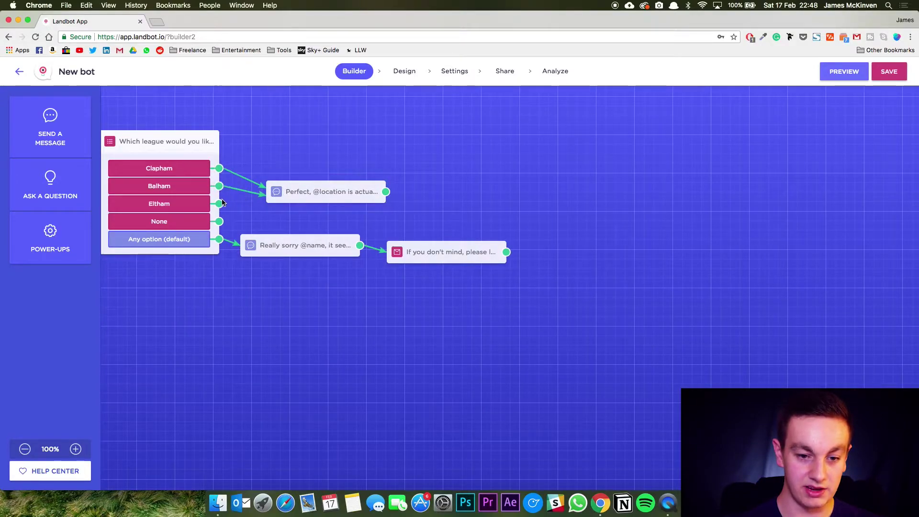
left_click_drag(218, 203, 286, 198)
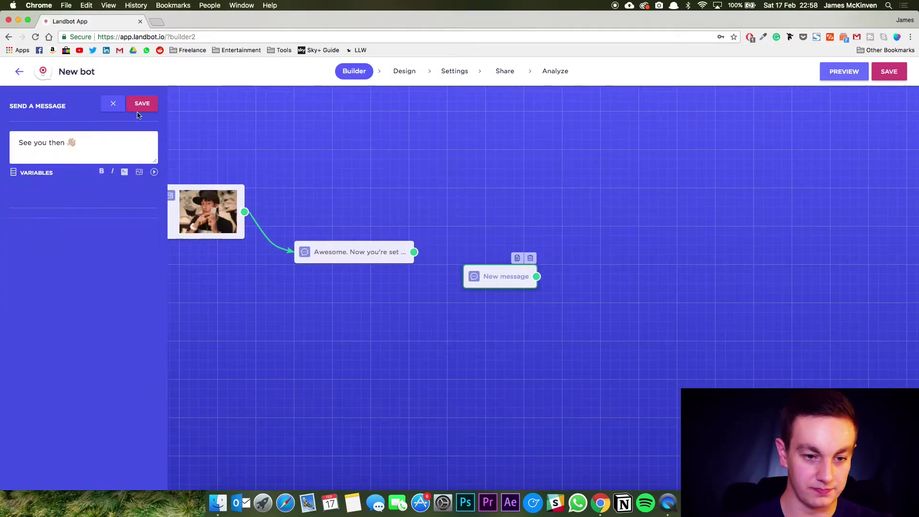
Save the 'See you then 👋' closing message.
left_click(142, 104)
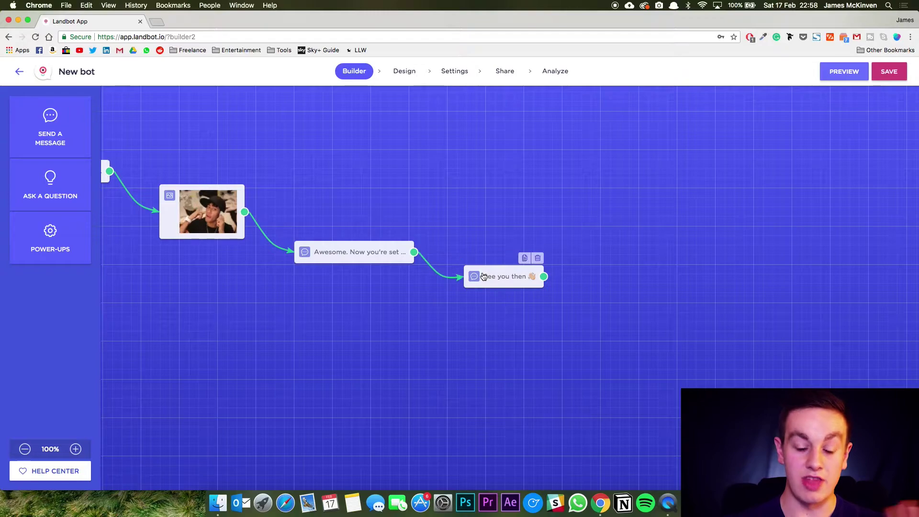
scroll(374, 230, "left", 1)
scroll(375, 230, "left", 15)
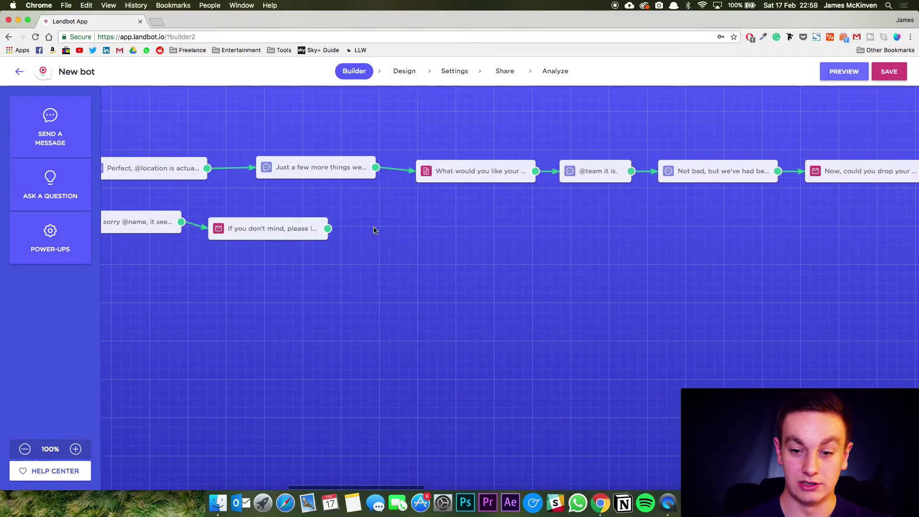
scroll(375, 230, "right", 3)
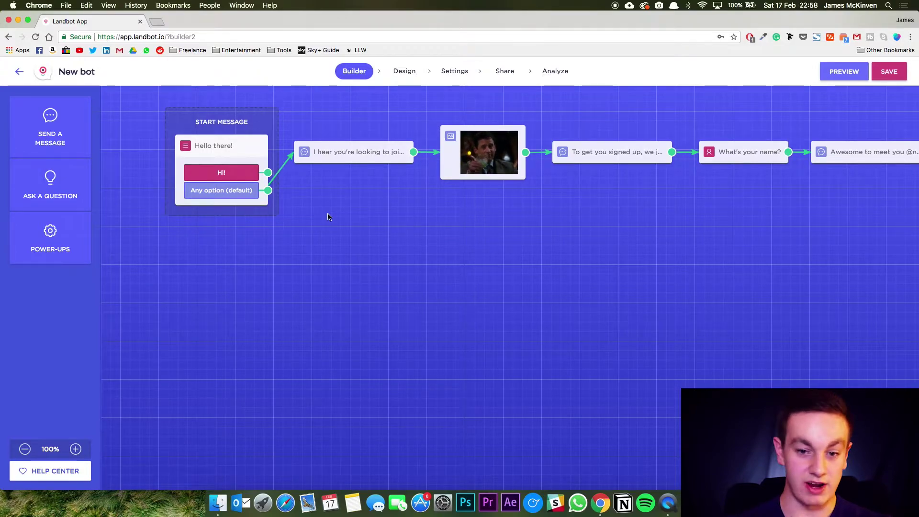
scroll(328, 217, "right", 7)
scroll(328, 217, "right", 20)
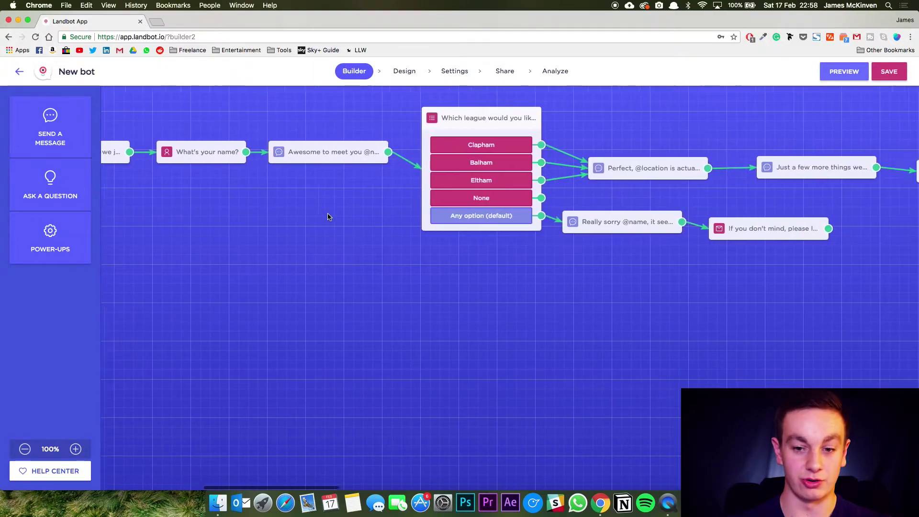
scroll(510, 219, "right", 5)
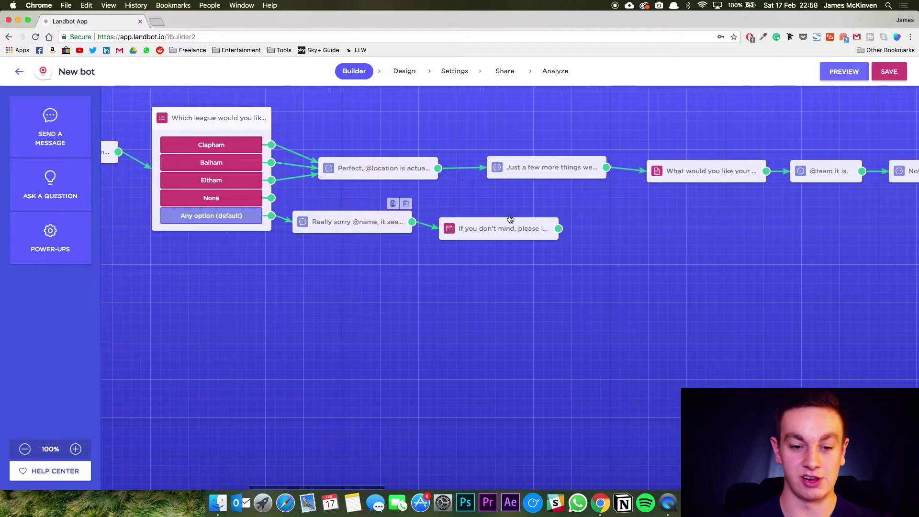
scroll(555, 262, "right", 14)
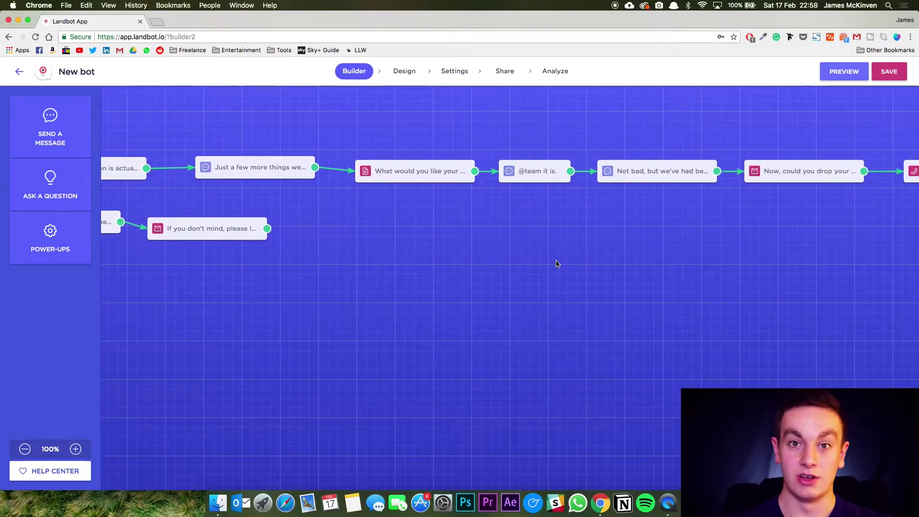
scroll(556, 263, "right", 20)
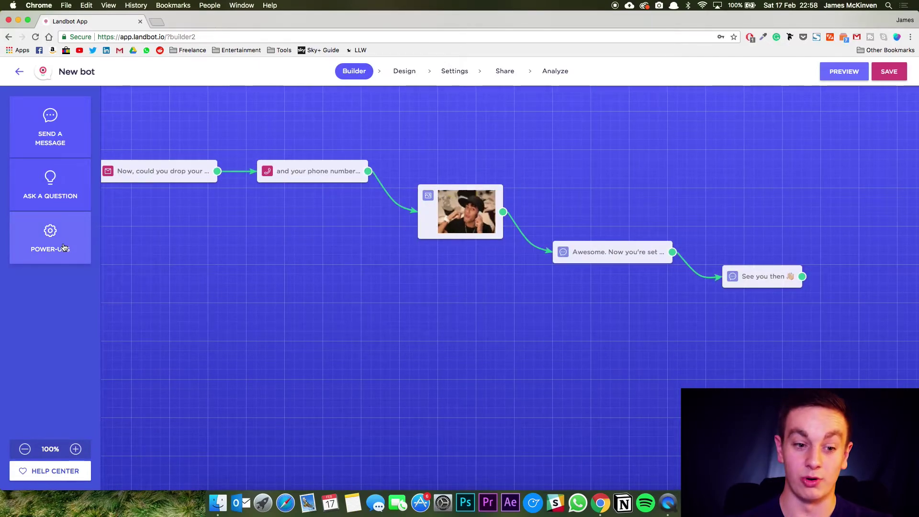
left_click(64, 247)
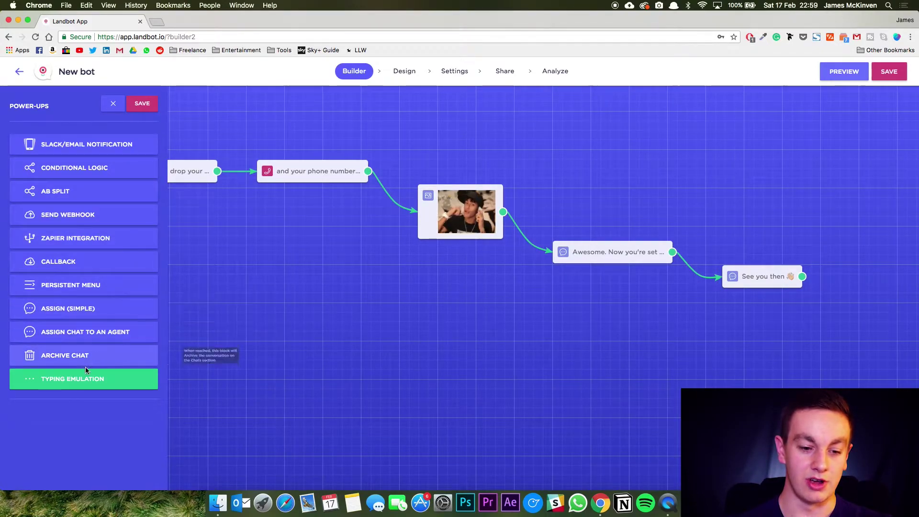
left_click(146, 113)
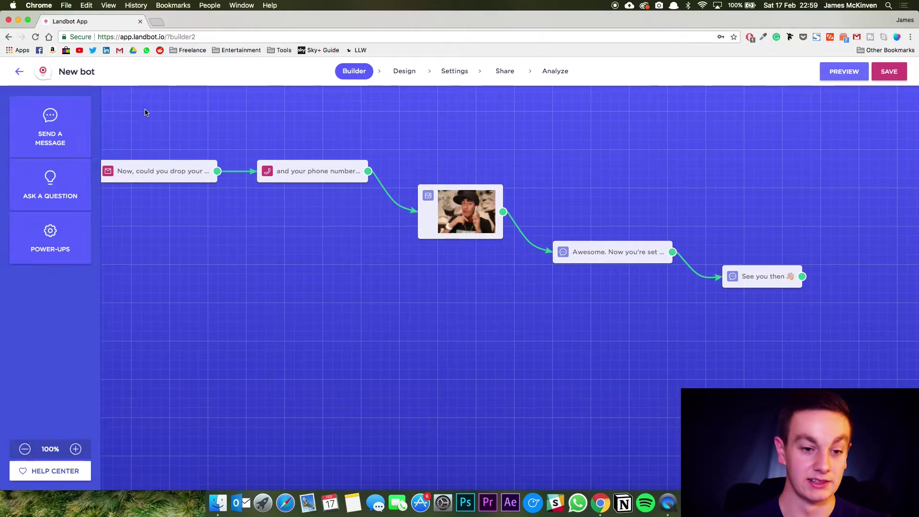
In Design's Colors and Background, set the primary colour green and the background gradient purple, and save.
left_click(407, 72)
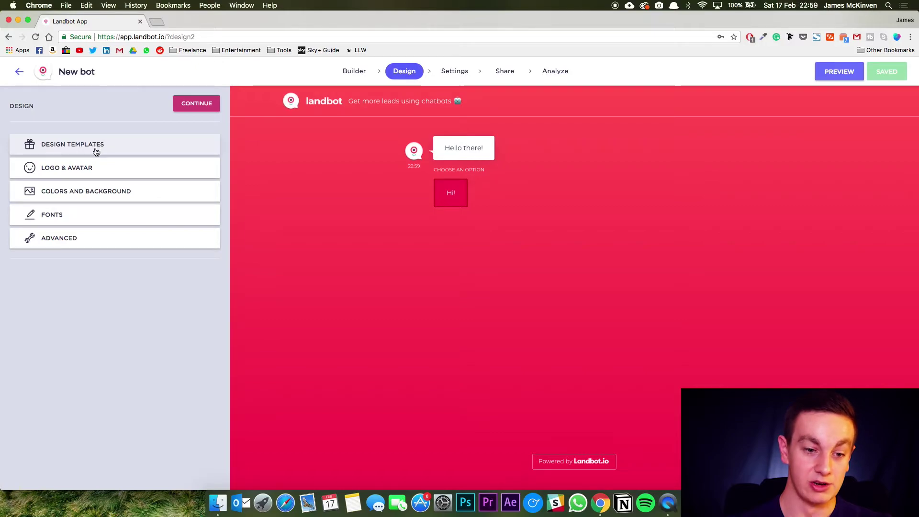
left_click(88, 193)
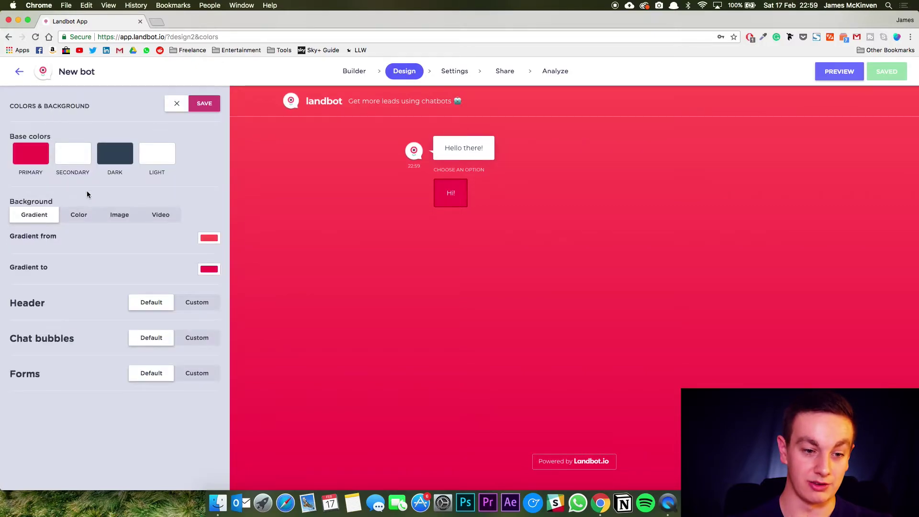
left_click(28, 155)
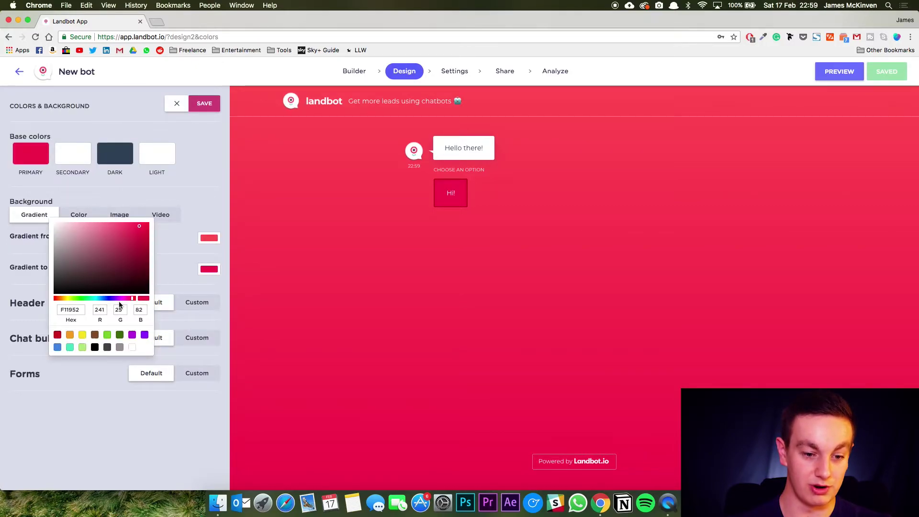
left_click_drag(120, 288, 184, 242)
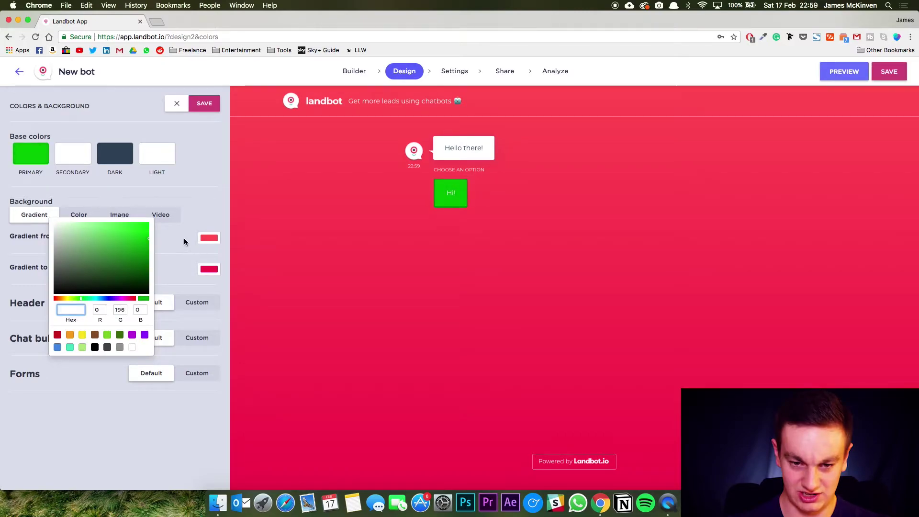
left_click(219, 160)
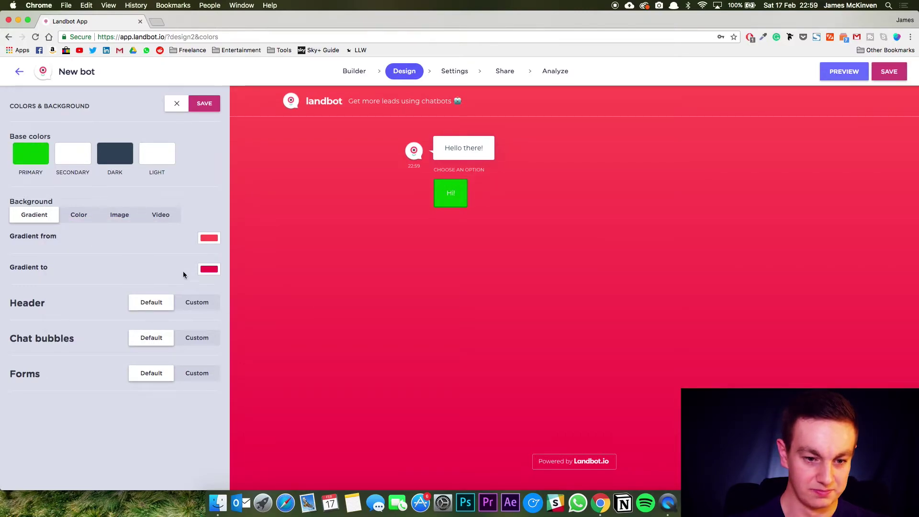
left_click(209, 239)
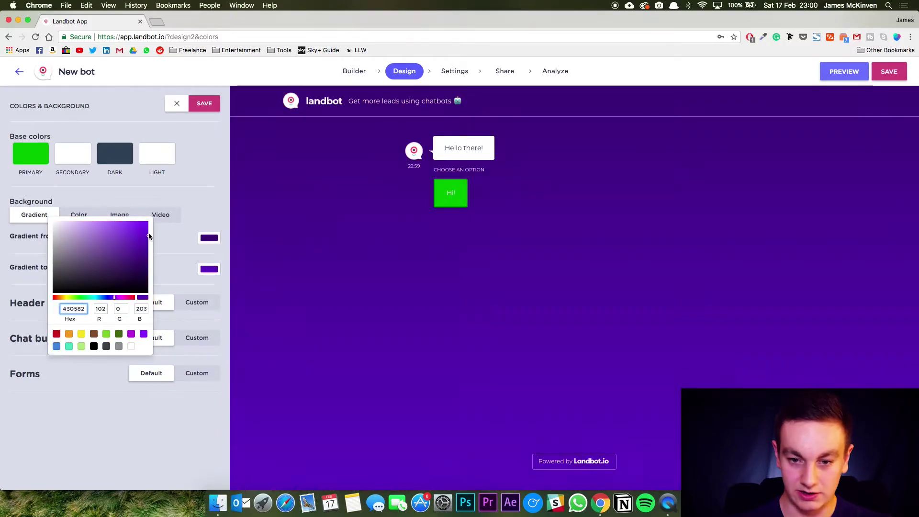
left_click(205, 114)
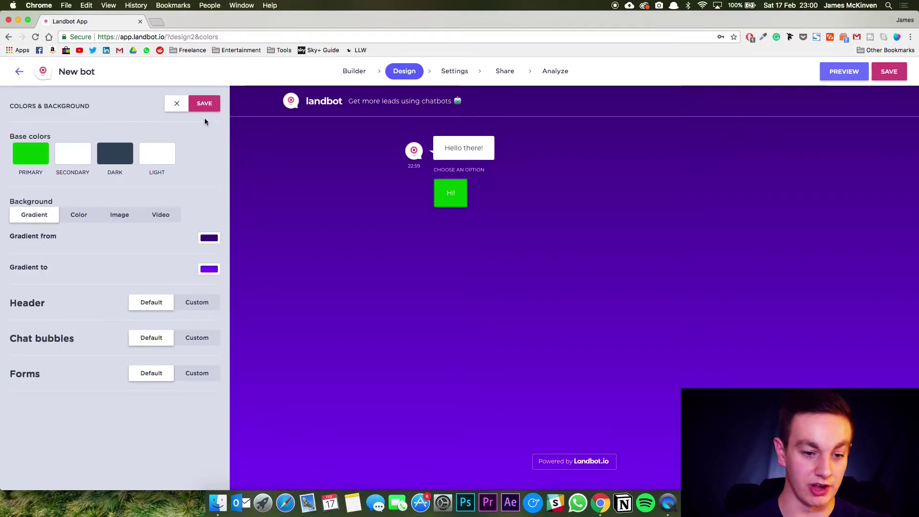
left_click(200, 106)
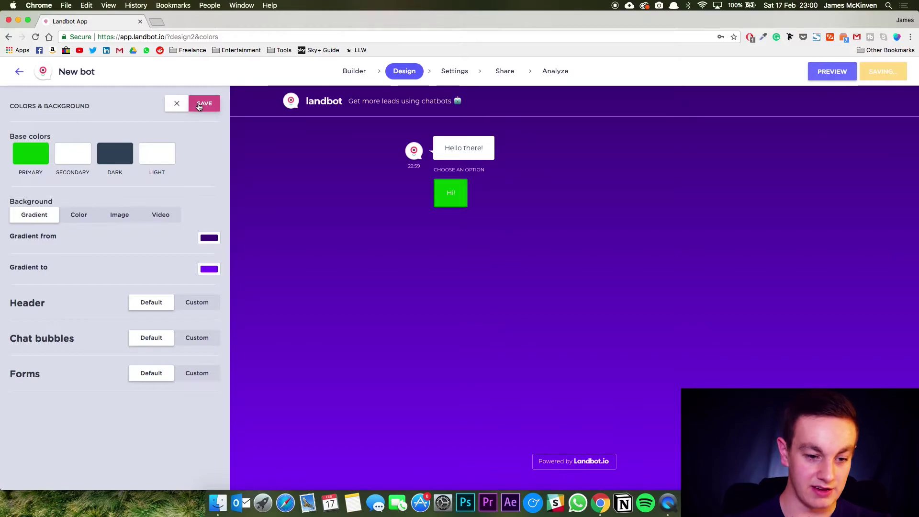
Set the header logo text to 'Regista Fives' and upload a logo image.
left_click(72, 167)
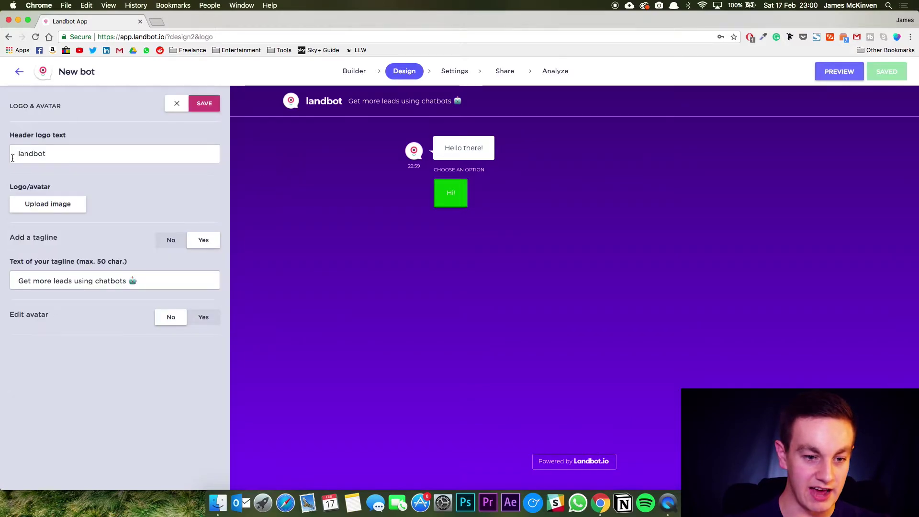
double_click(56, 154)
type("R")
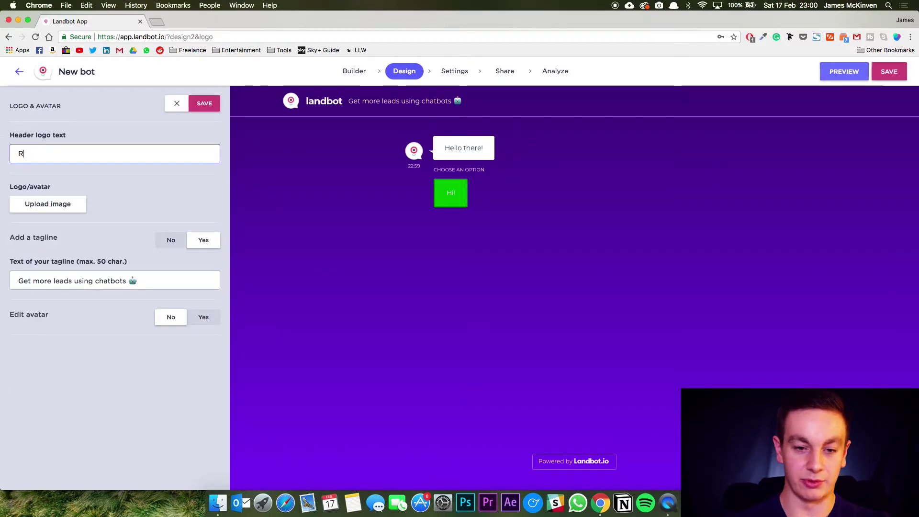
type("egista Fices")
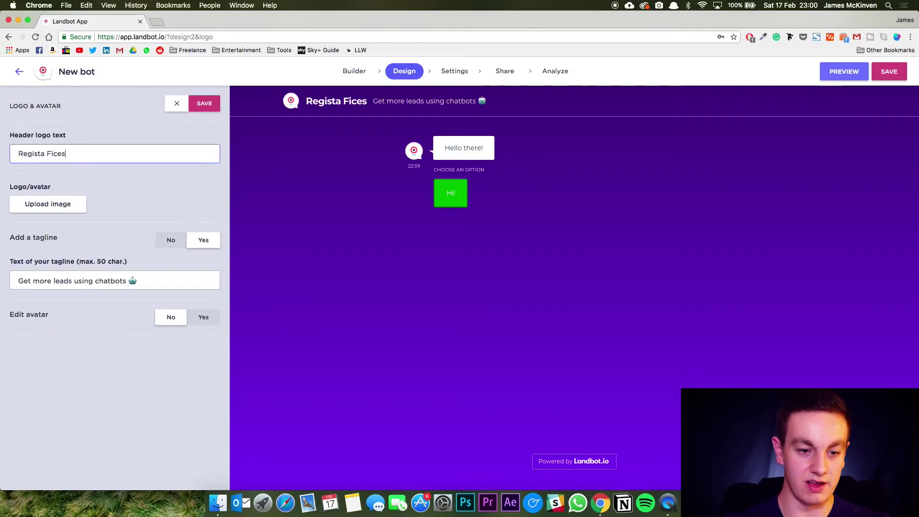
key("BackSpace")
key("BackSpace")
key("BackSpace")
type("ves")
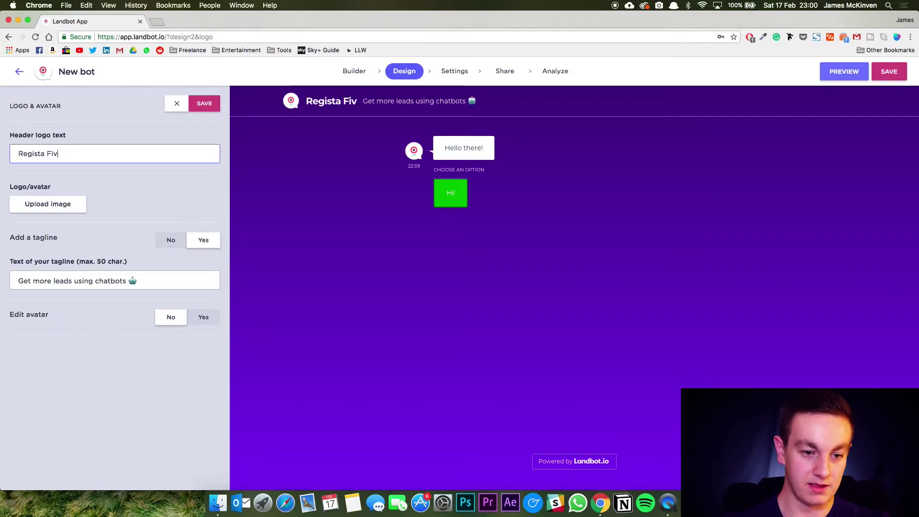
left_click(48, 203)
left_click(604, 251)
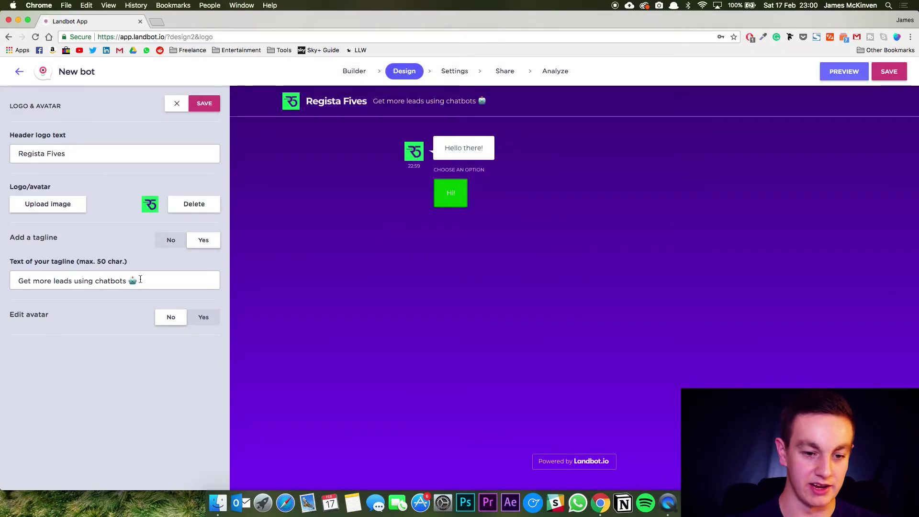
Change the header tagline to 'Sign up to the league.'.
left_click_drag(144, 281, 3, 265)
type("Sign ypo")
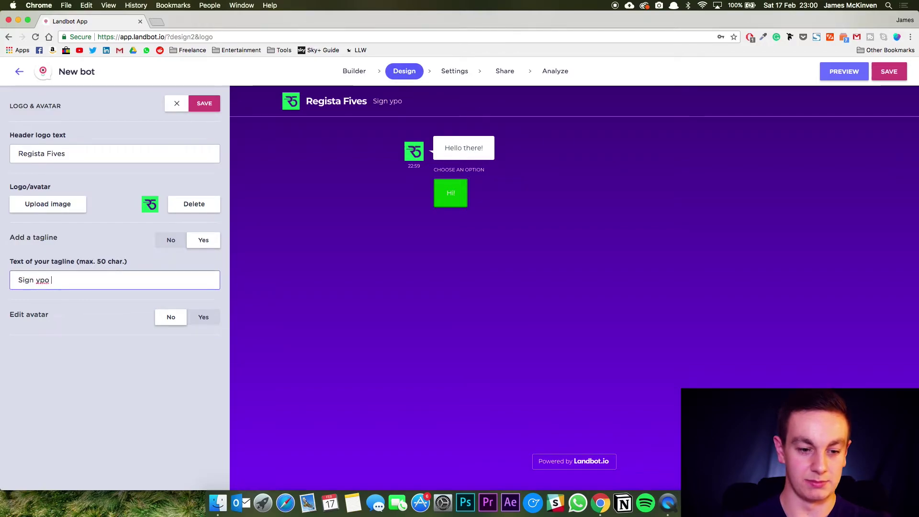
key("BackSpace")
type("up t")
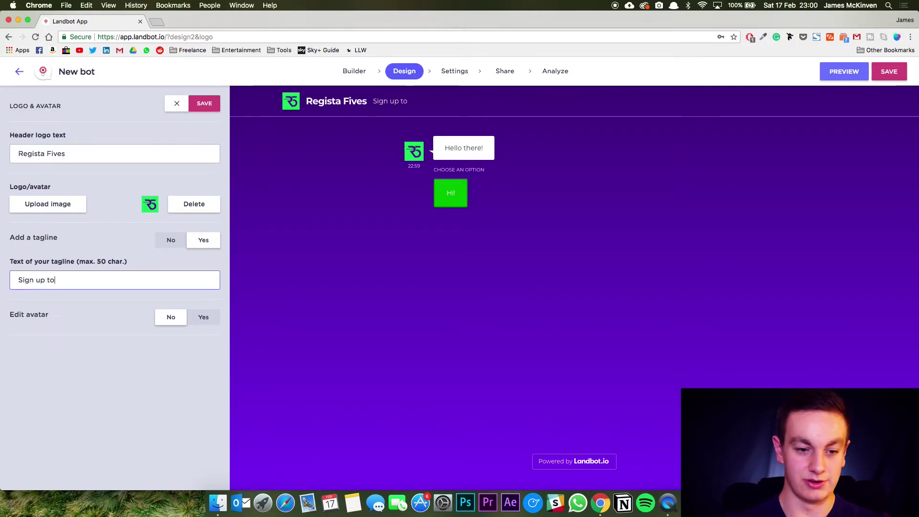
type("o the league.")
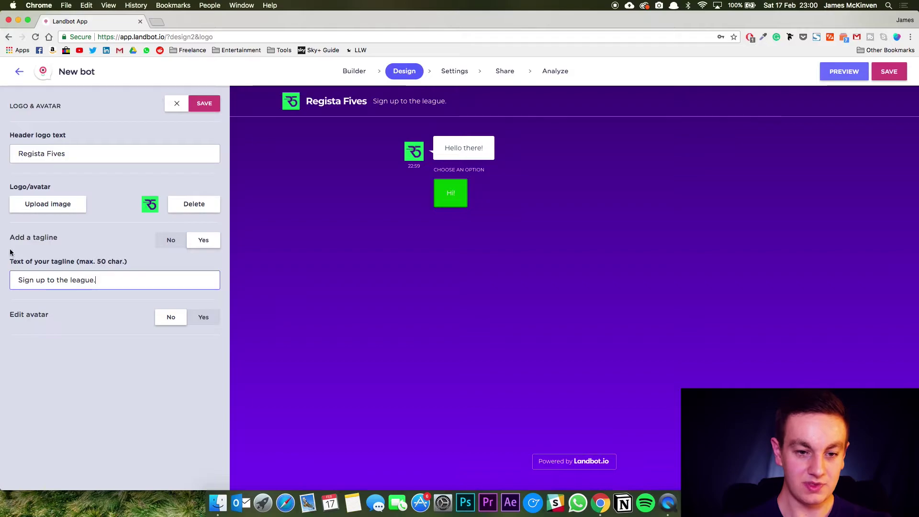
Save the logo and tagline settings and briefly check the custom CSS/JS settings.
left_click(205, 104)
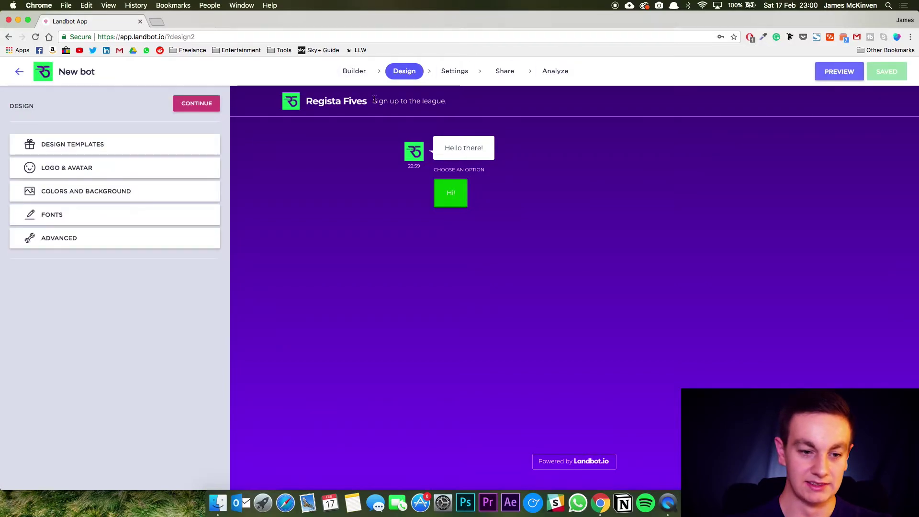
left_click(102, 242)
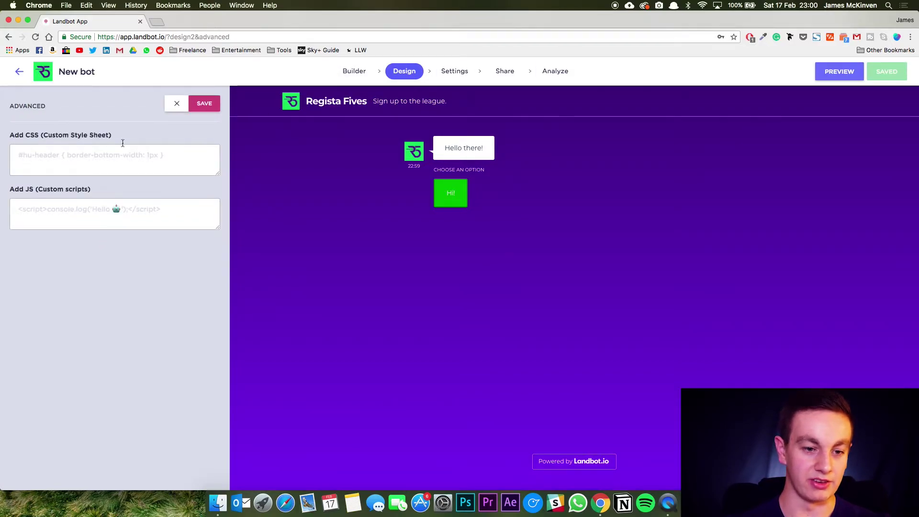
left_click(204, 104)
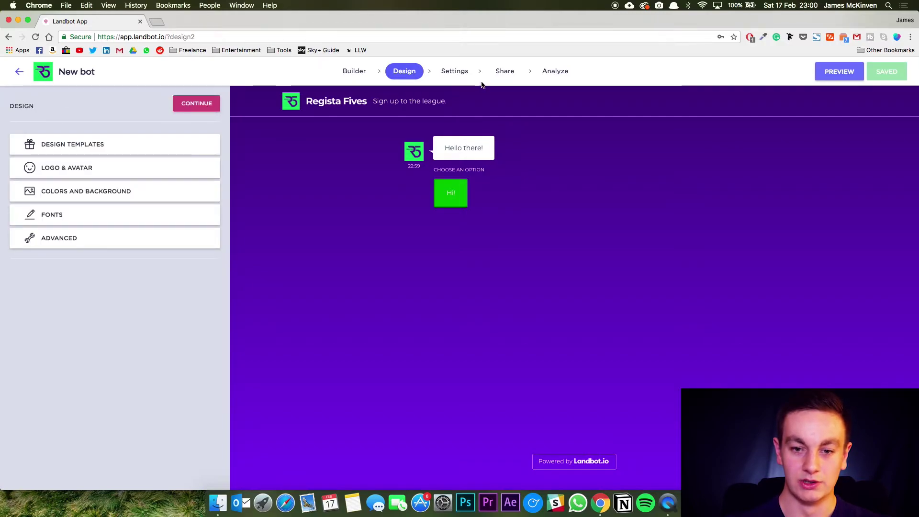
left_click(456, 76)
Copy the bot's share link and load the live chatbot in a new tab.
left_click(505, 72)
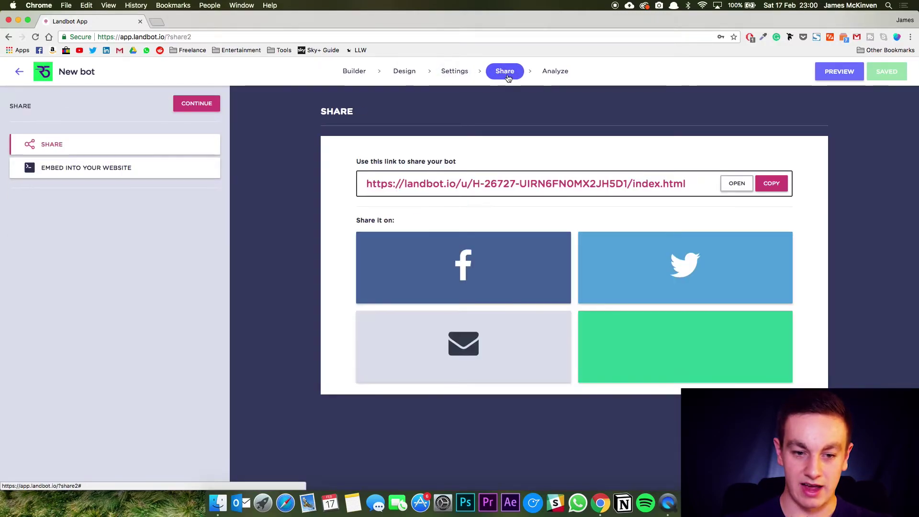
left_click(771, 183)
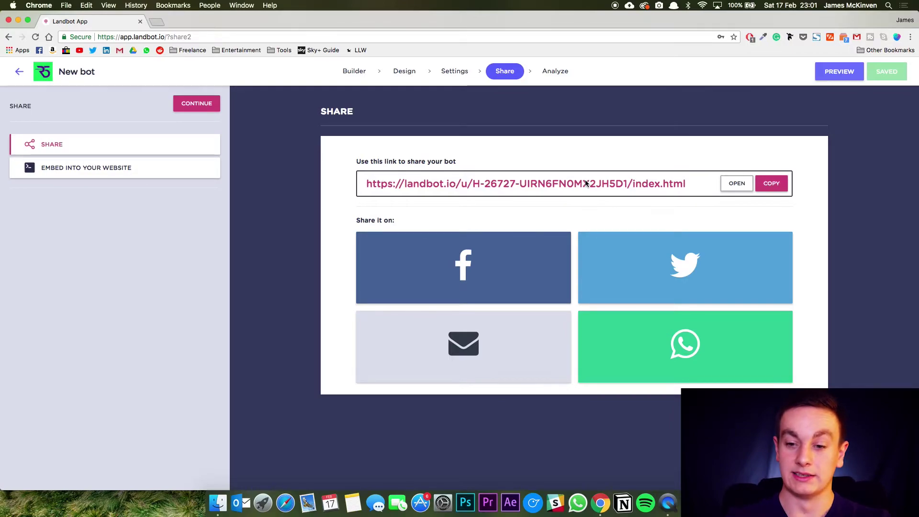
left_click(776, 190)
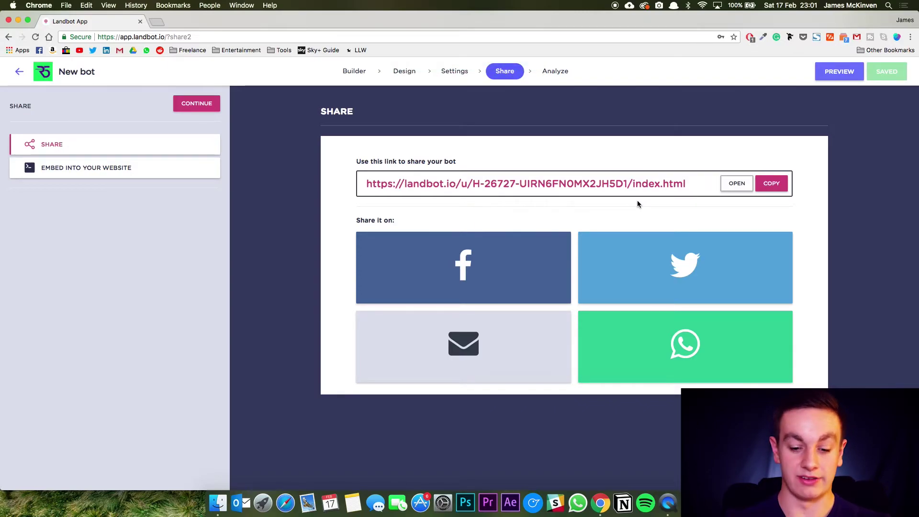
key("super+t")
key("super+v")
key("Return")
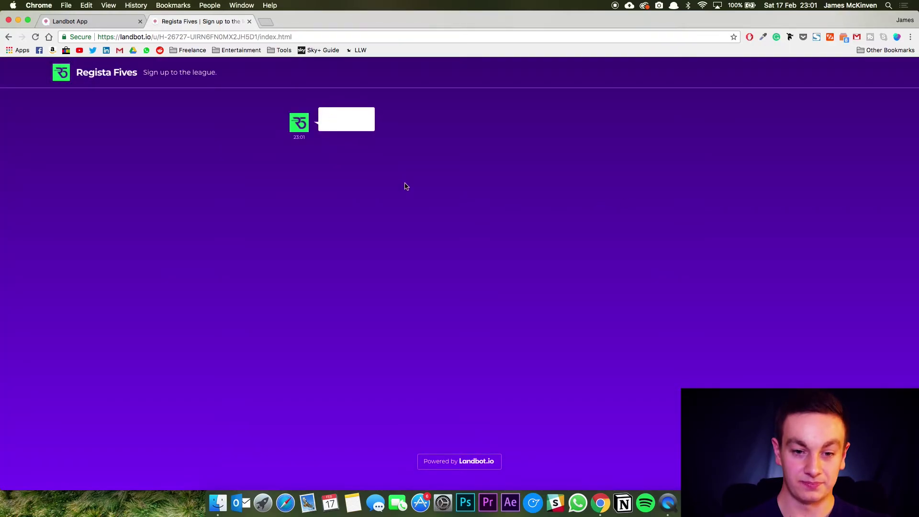
Greet the bot with Hi! and reply with the tester's first name.
left_click(347, 168)
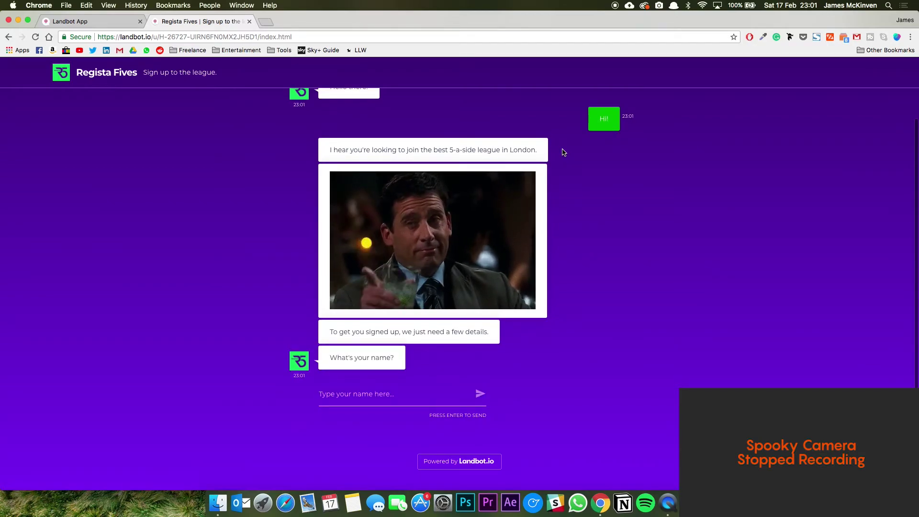
type("James")
key("Return")
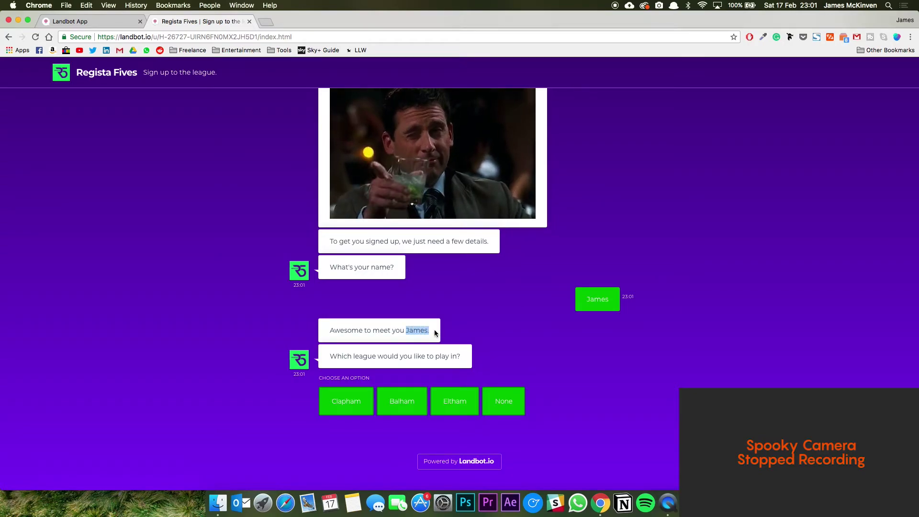
left_click_drag(434, 329, 407, 330)
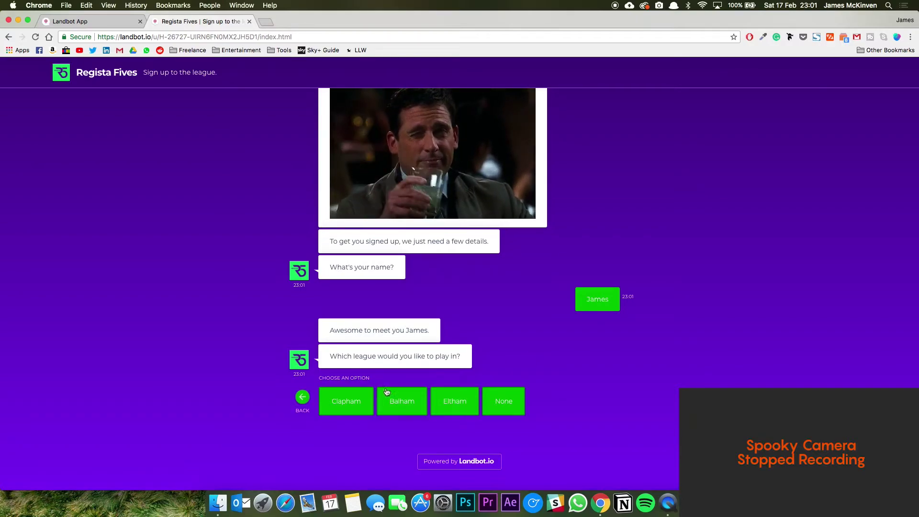
Choose the Clapham league and submit 'Regista Fives' as the team name.
left_click(350, 402)
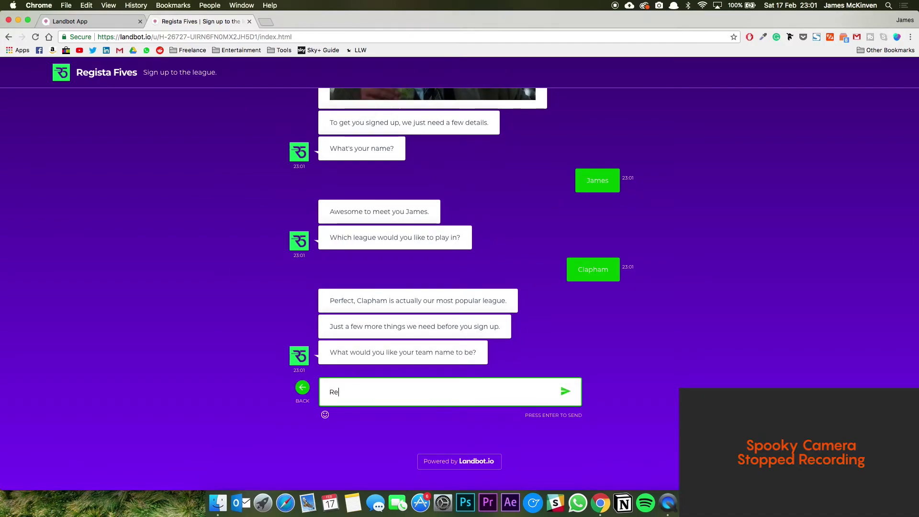
type("a ")
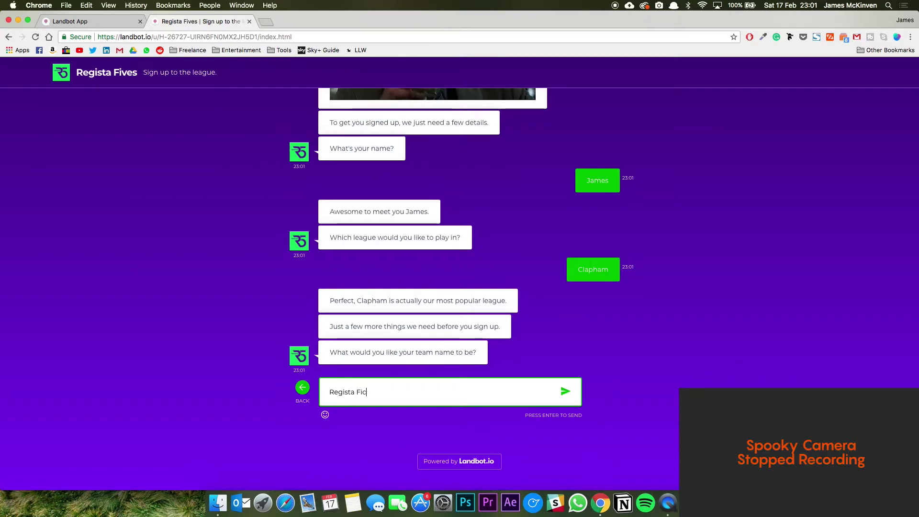
type("Fives")
key("Return")
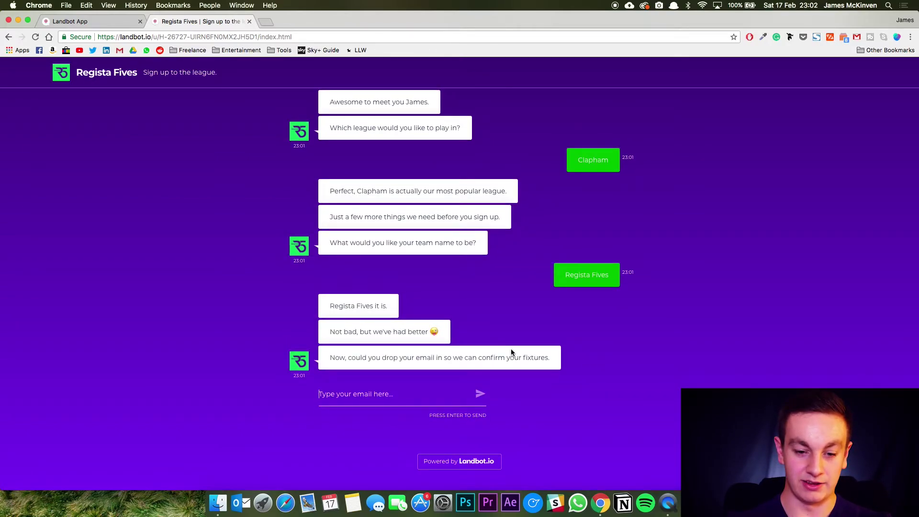
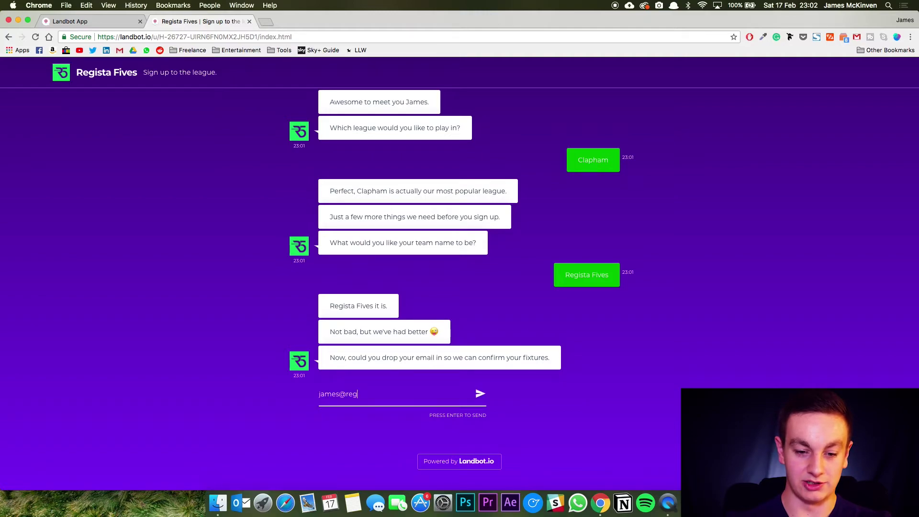
Send the tester's email address and phone number to the chatbot.
key("Return")
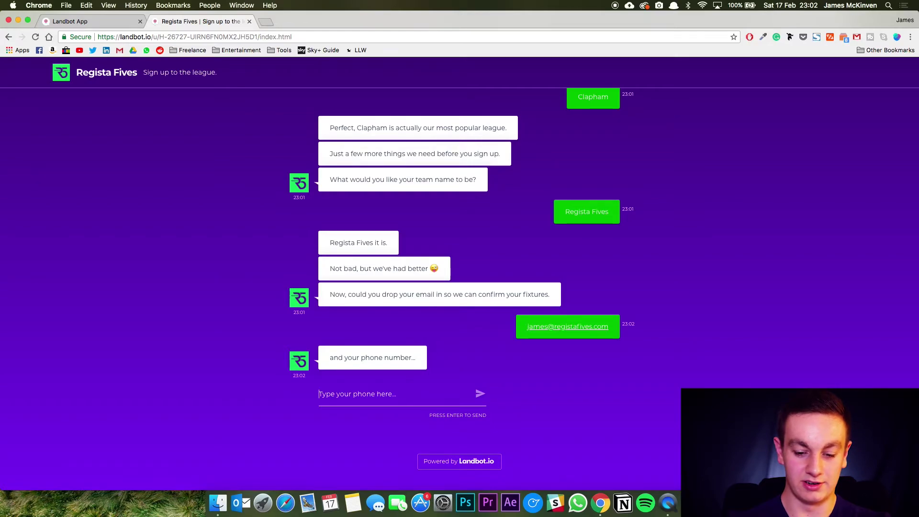
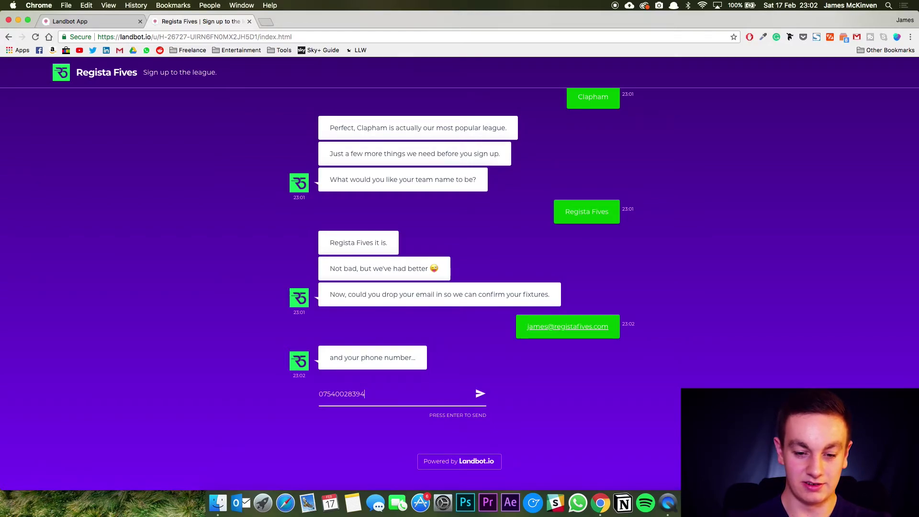
key("Return")
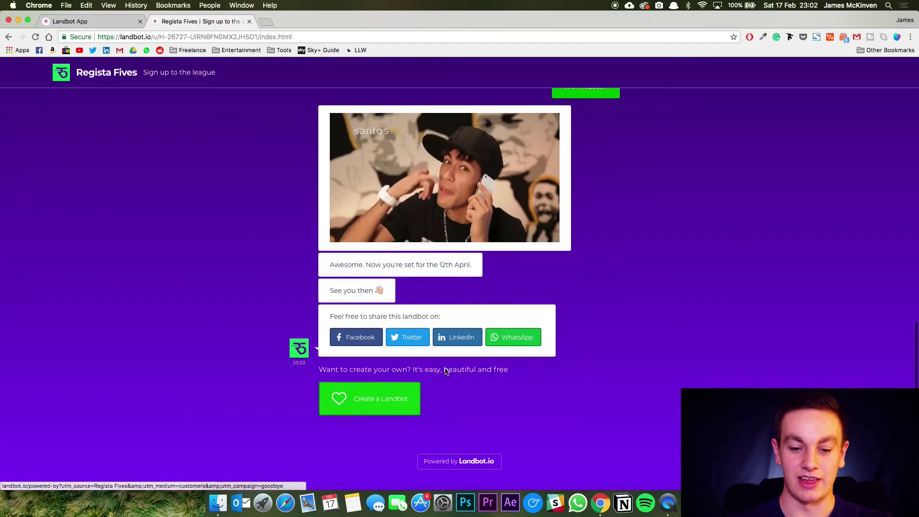
Review the closing confirmation messages, then return to the Landbot editor tab.
left_click_drag(337, 268, 346, 298)
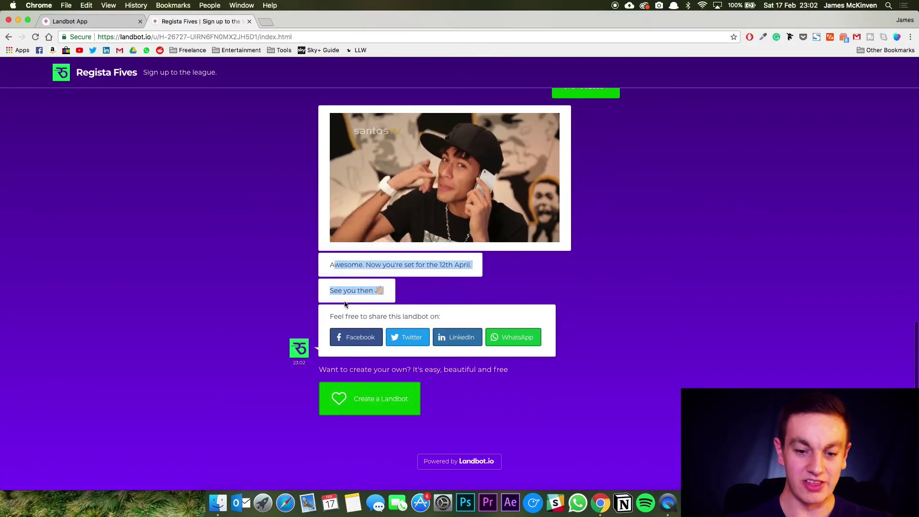
left_click(348, 294)
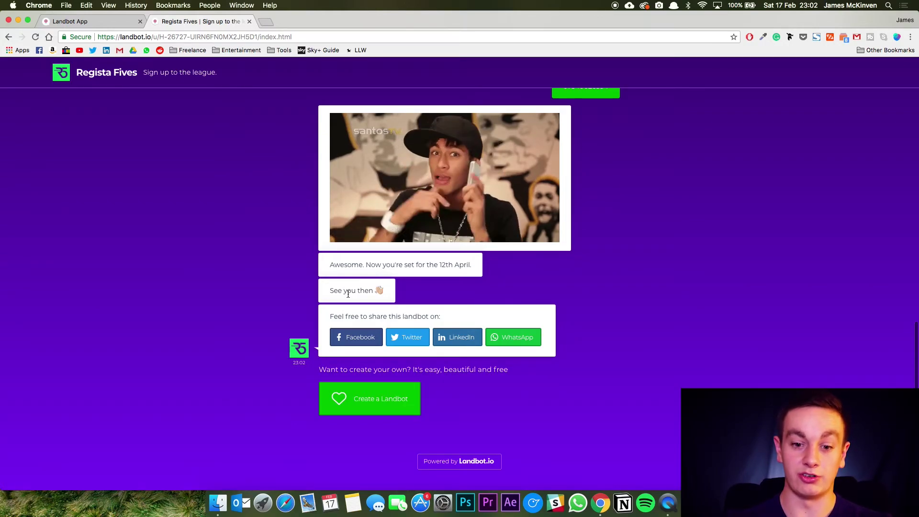
scroll(618, 155, "up", 15)
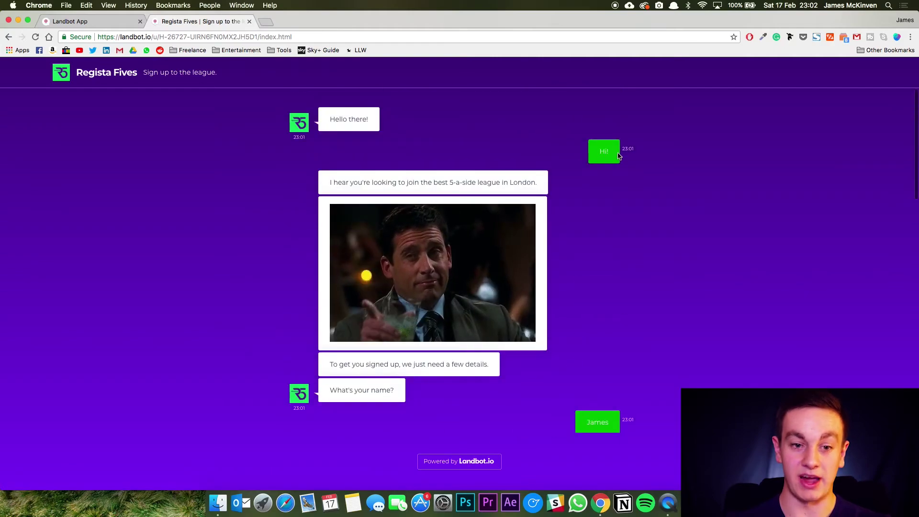
scroll(618, 156, "down", 3)
scroll(619, 156, "up", 4)
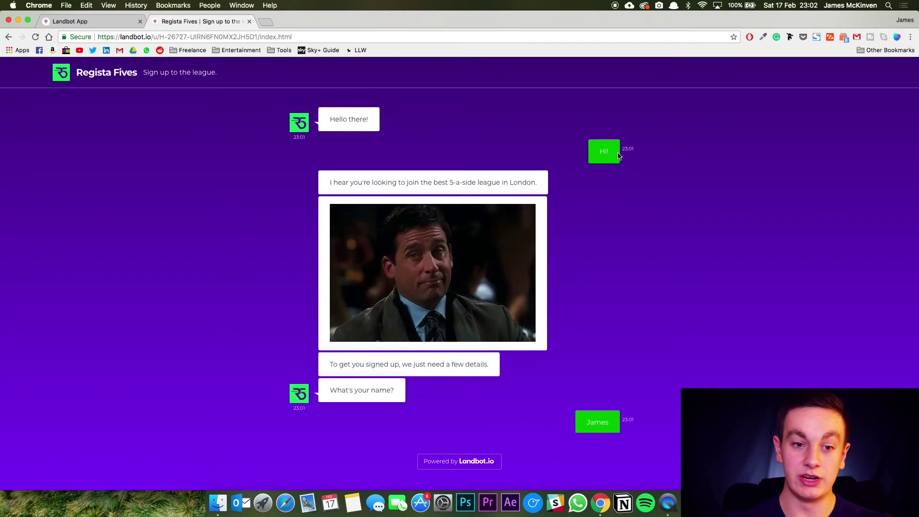
left_click(96, 23)
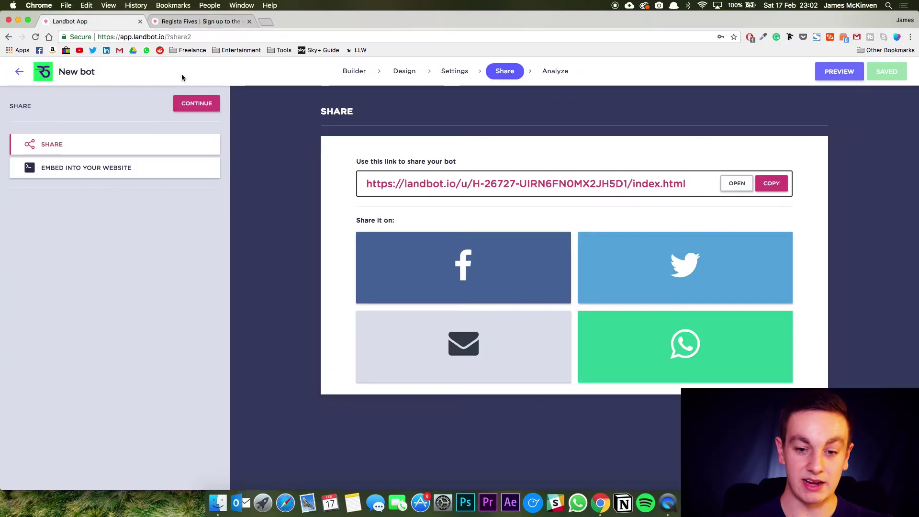
Show the website embed code, recheck the live chat, then return to the embed page.
left_click(127, 168)
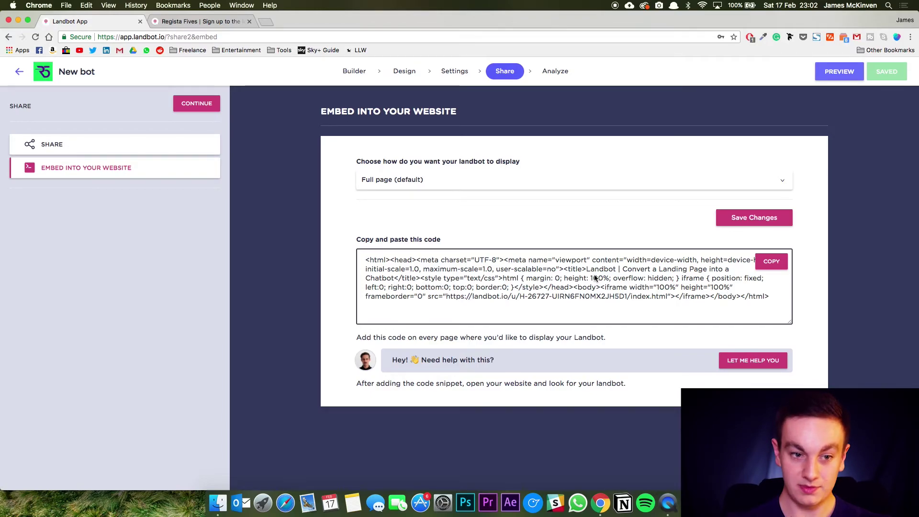
left_click(194, 21)
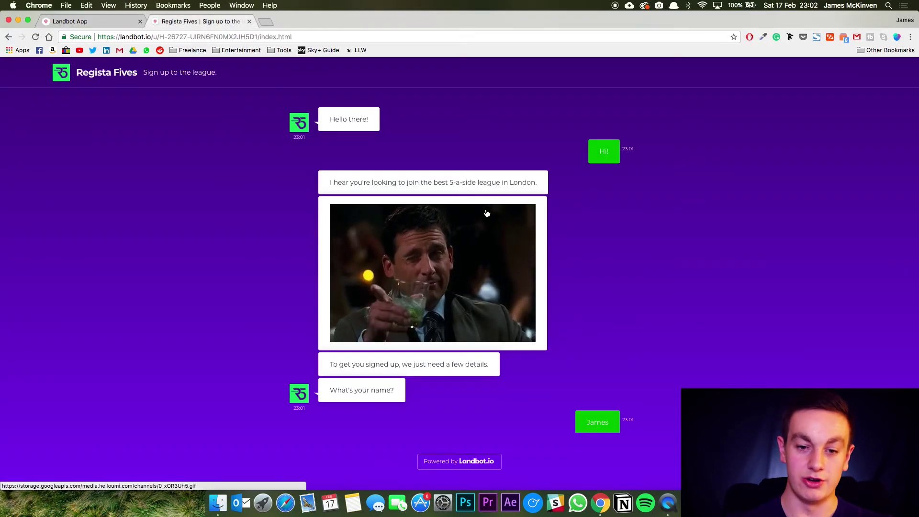
scroll(636, 199, "down", 10)
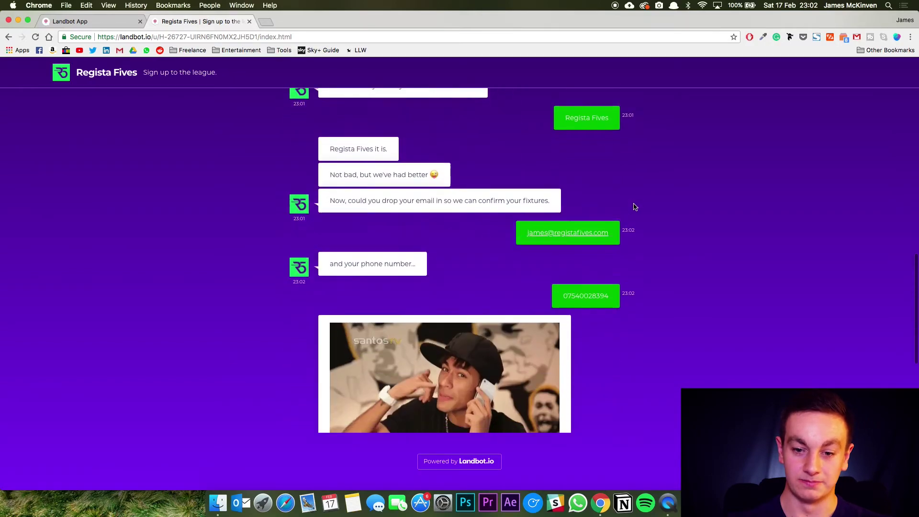
scroll(635, 207, "up", 5)
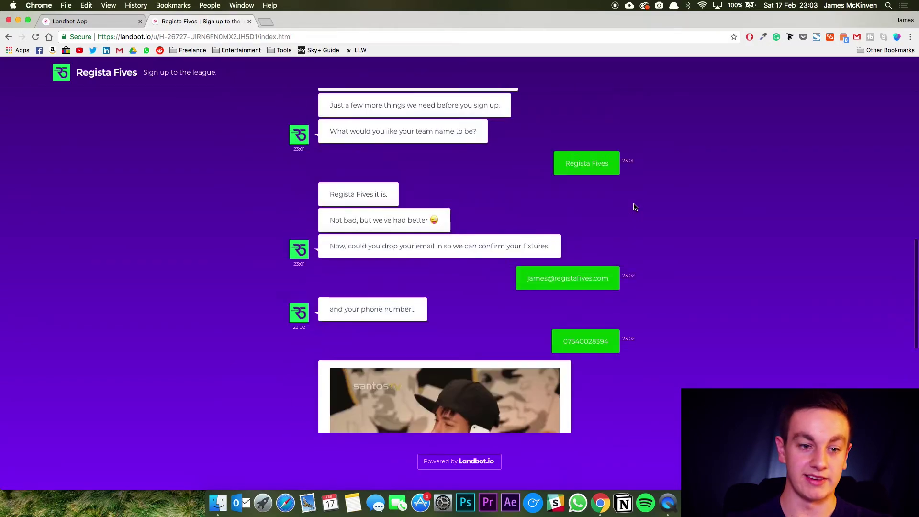
scroll(635, 206, "up", 5)
left_click(72, 21)
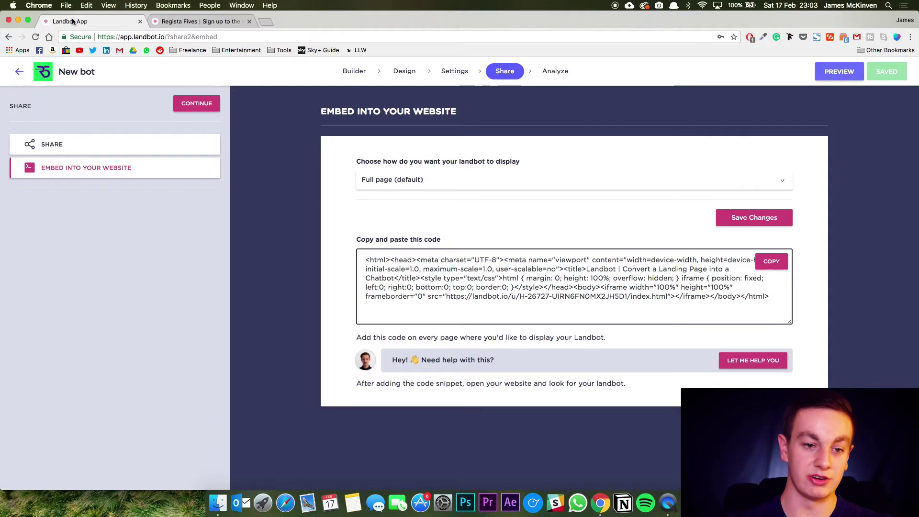
Open the bot's Analyze metrics and browse the Results table of collected leads.
left_click(548, 75)
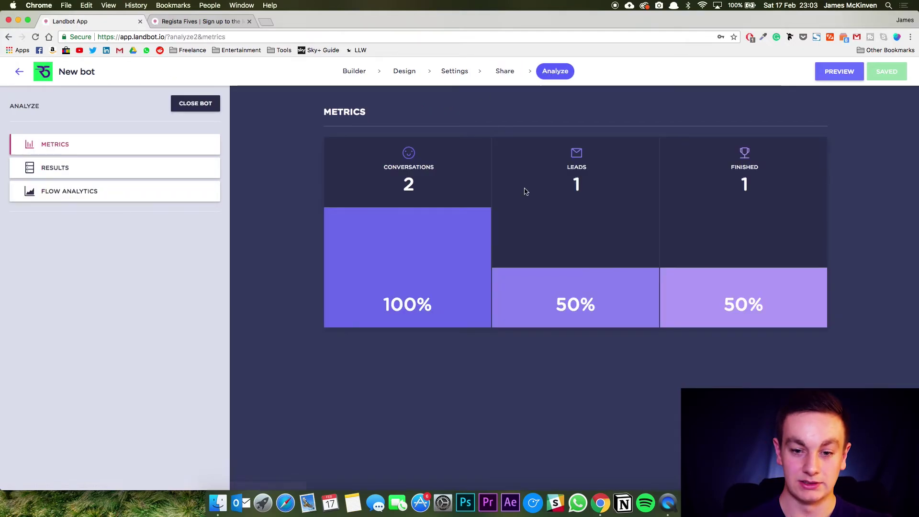
left_click(107, 173)
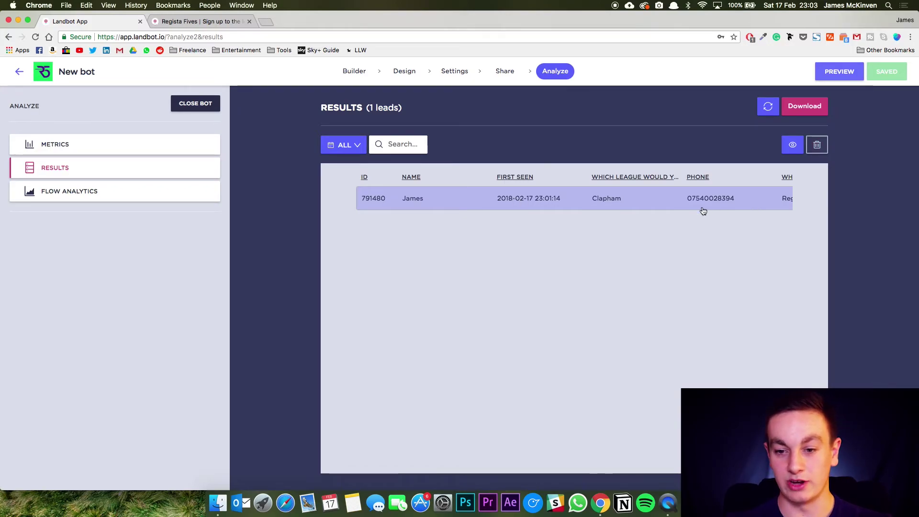
scroll(703, 211, "right", 10)
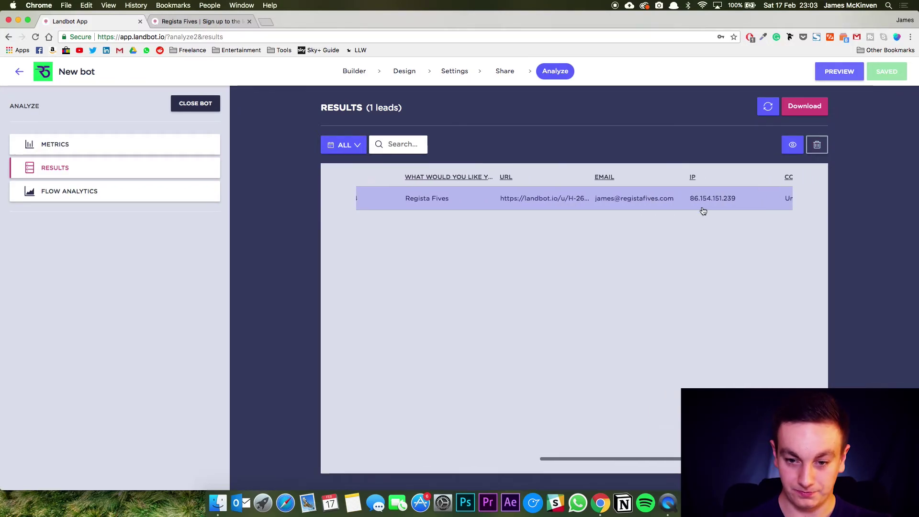
scroll(703, 211, "right", 4)
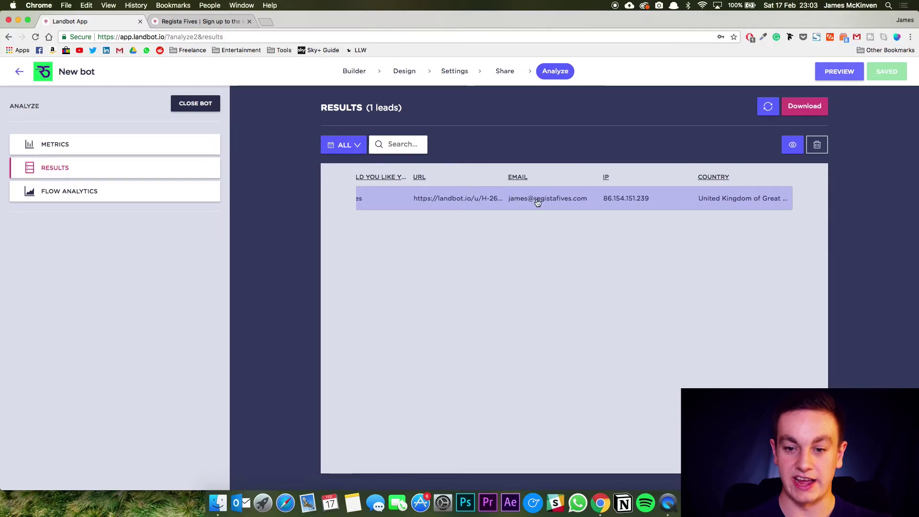
scroll(538, 201, "left", 14)
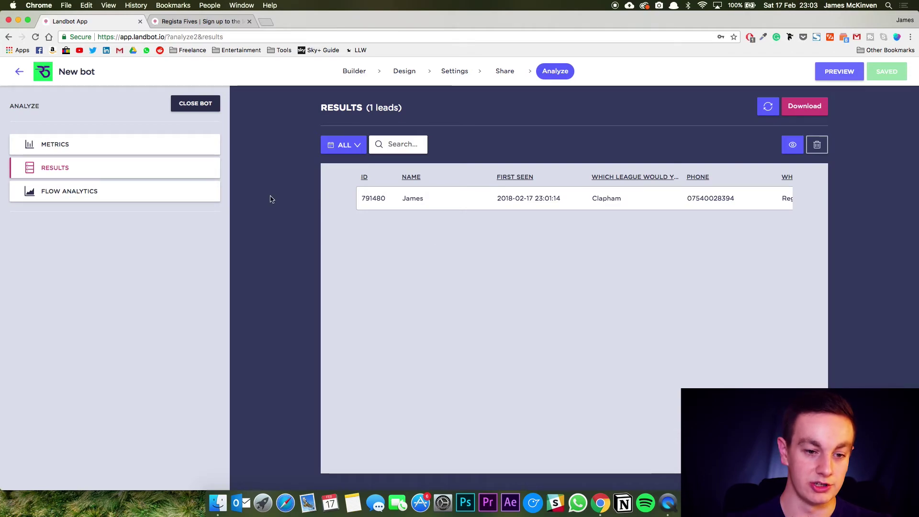
Inspect the Flow Analytics heat map, revisit Metrics, then return to the dashboard.
left_click(143, 198)
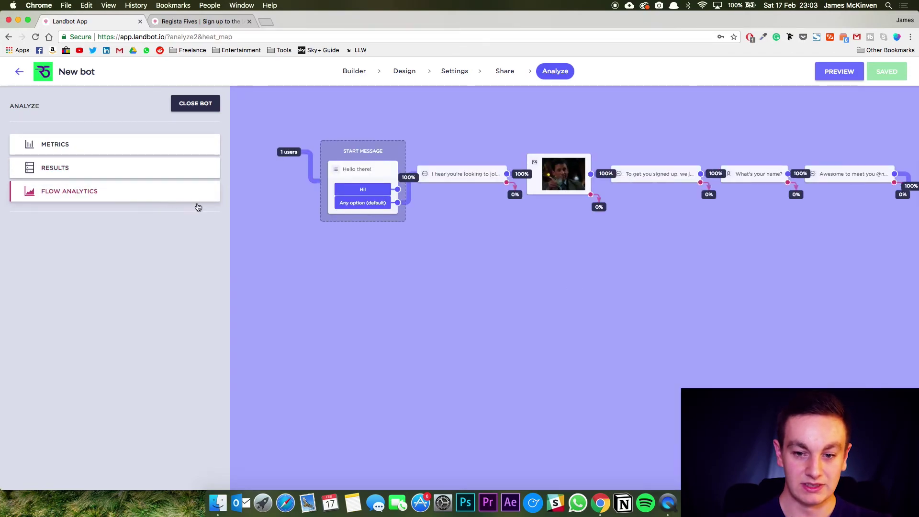
scroll(575, 249, "right", 10)
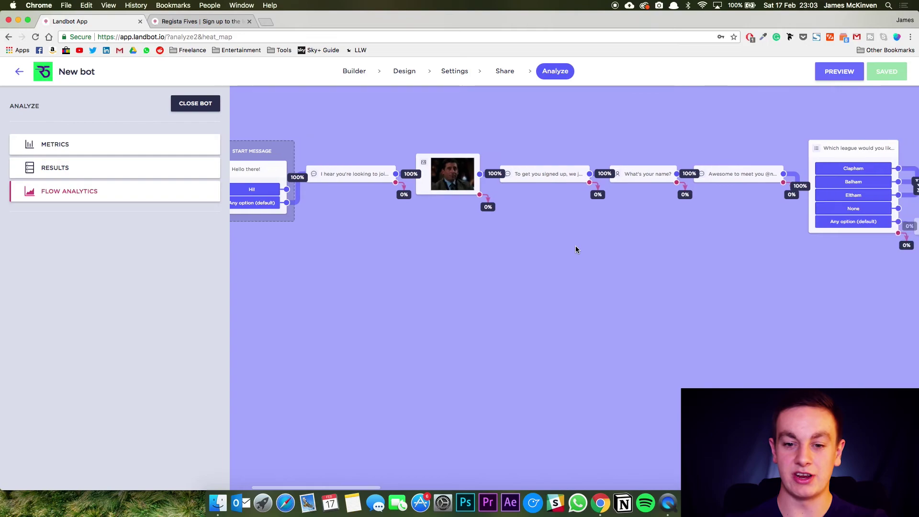
scroll(575, 248, "right", 7)
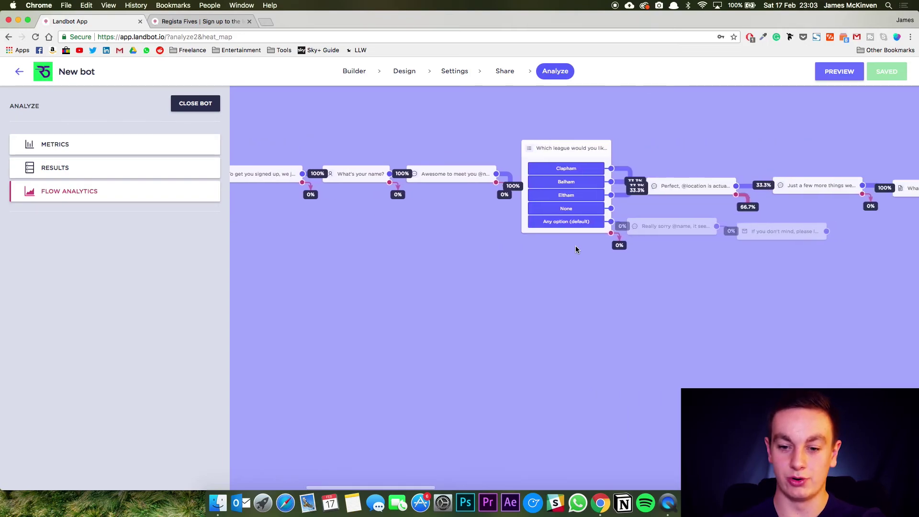
scroll(598, 237, "right", 16)
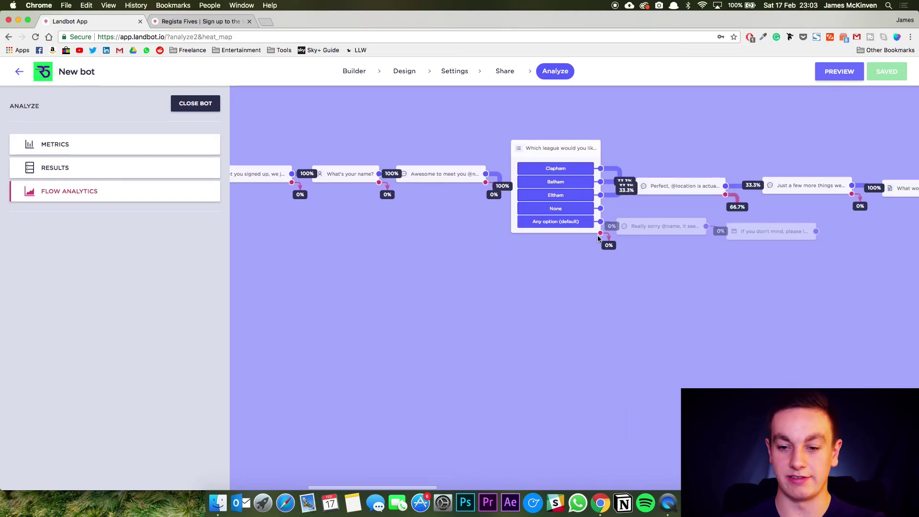
scroll(598, 237, "left", 20)
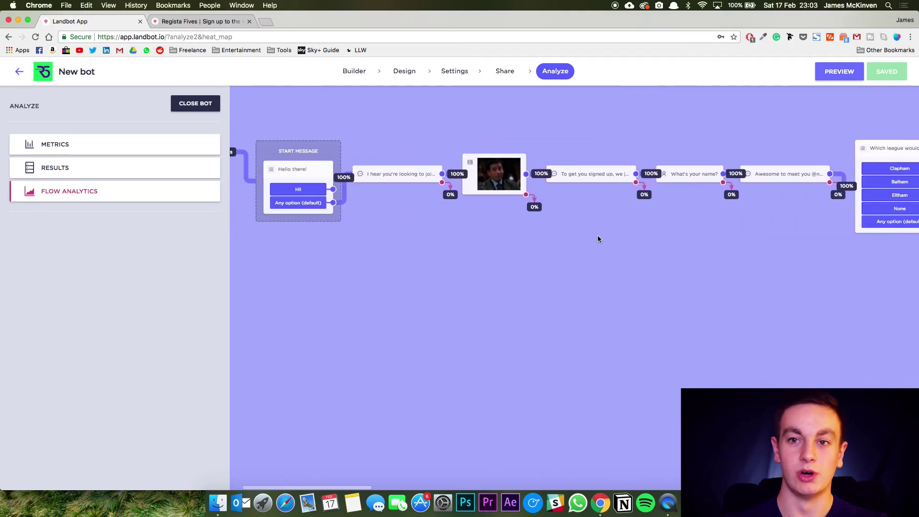
left_click(117, 155)
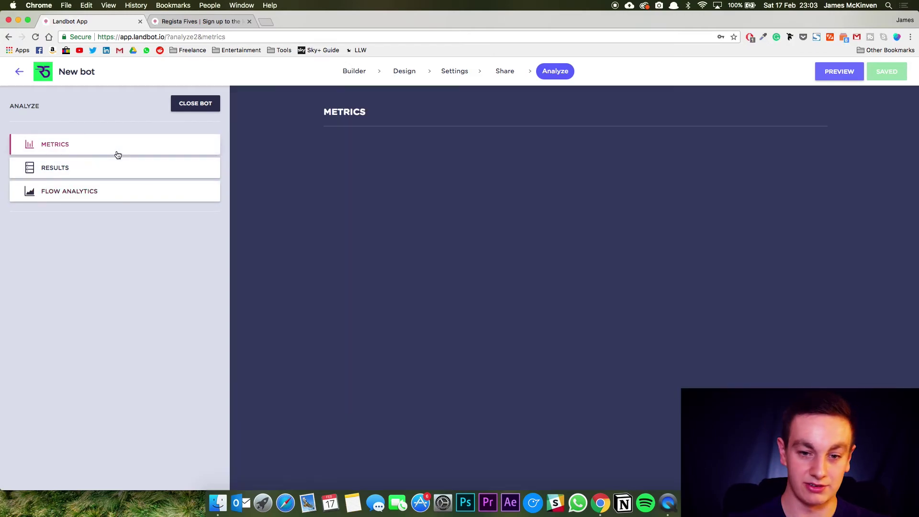
left_click(20, 72)
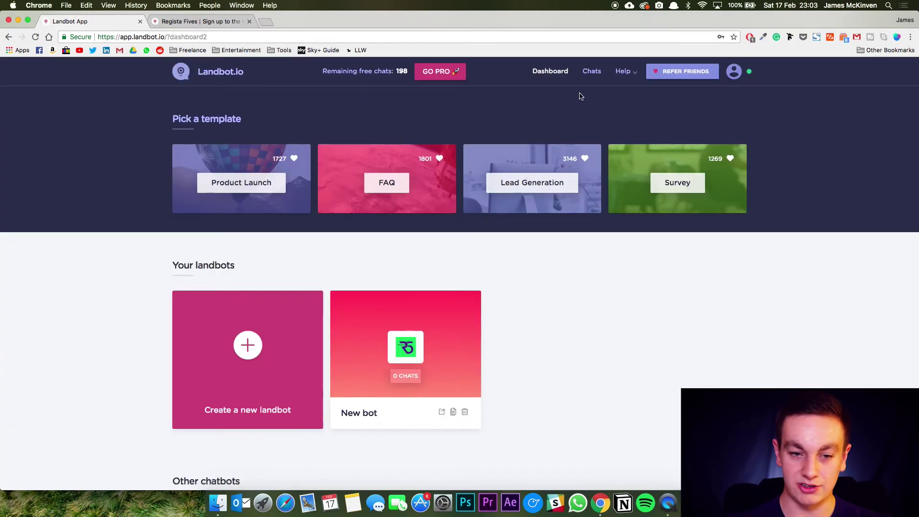
Open the newest conversation in Chats and view it from the top with the contact profile.
left_click(591, 71)
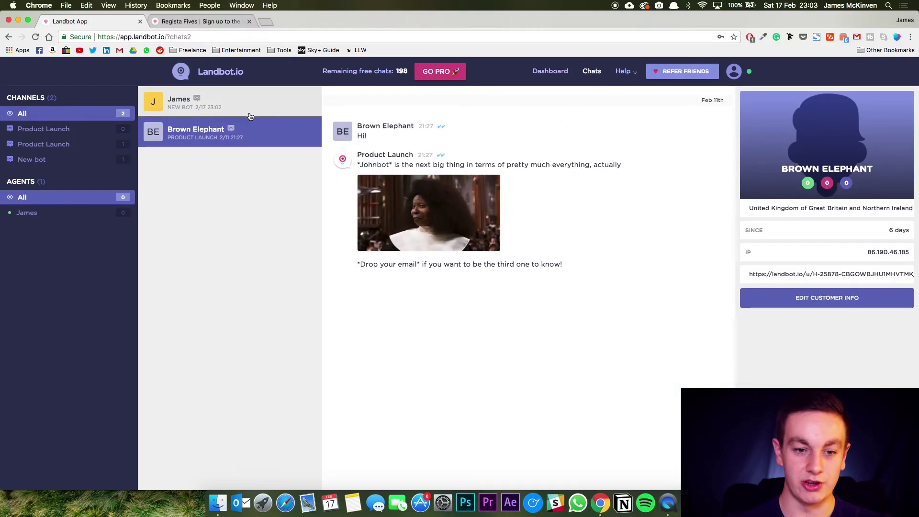
left_click(255, 108)
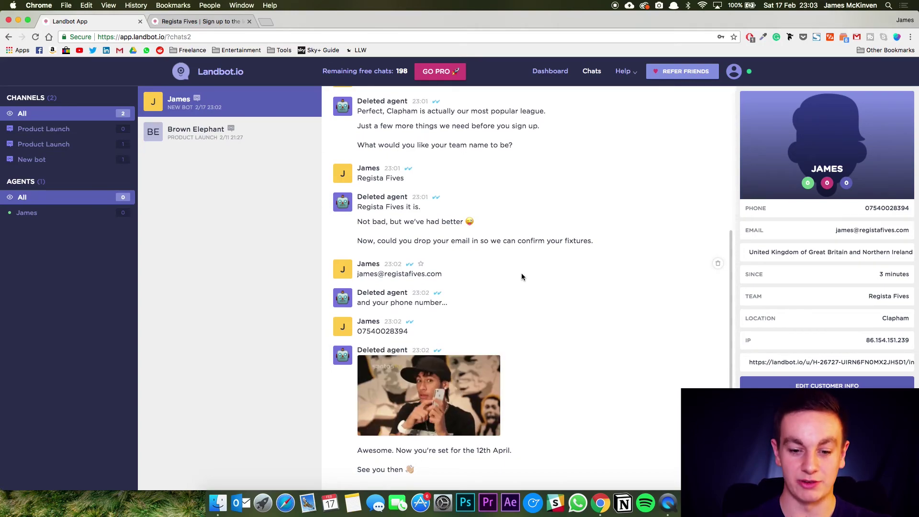
scroll(515, 287, "up", 15)
scroll(506, 302, "up", 2)
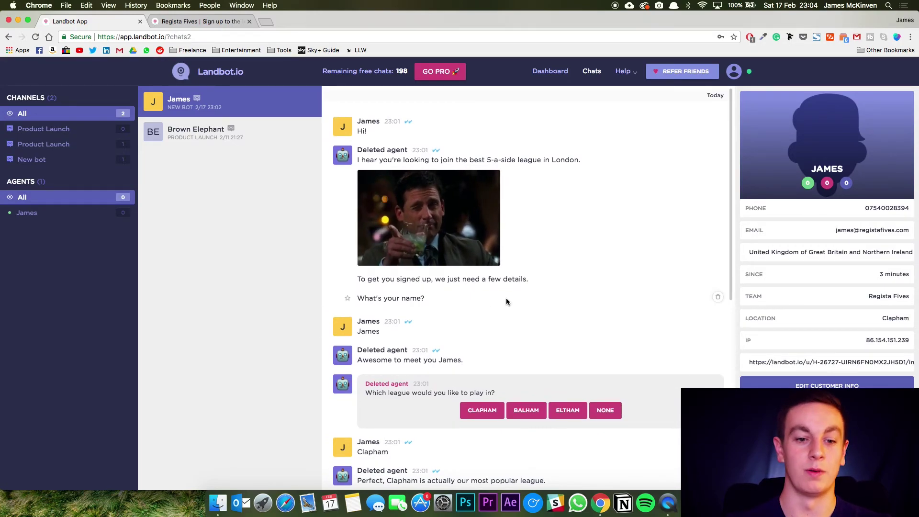
left_click(214, 71)
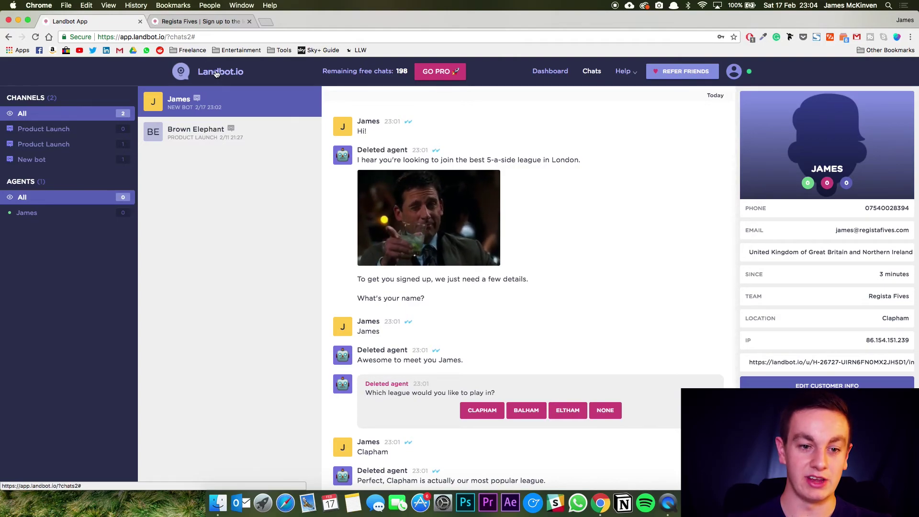
Go back to the dashboard and open the FAQ template in the builder.
left_click(550, 71)
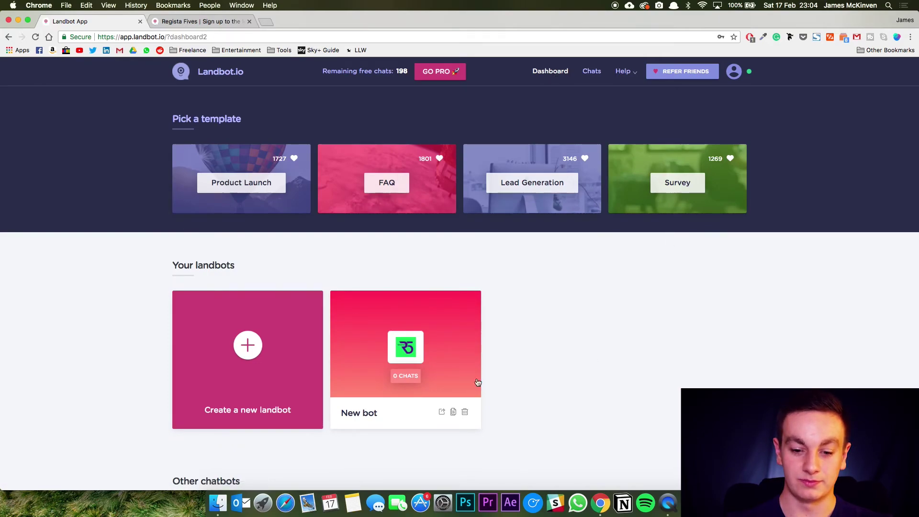
mouse_move(464, 384)
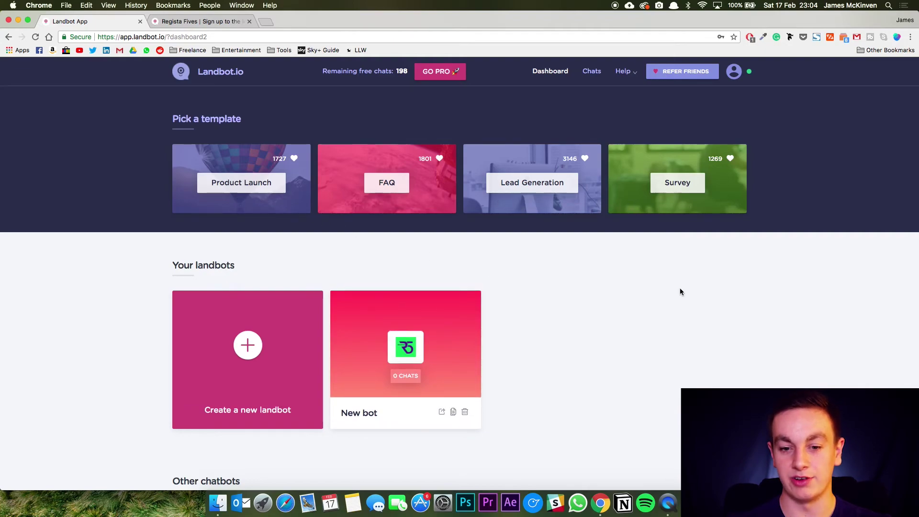
left_click(386, 182)
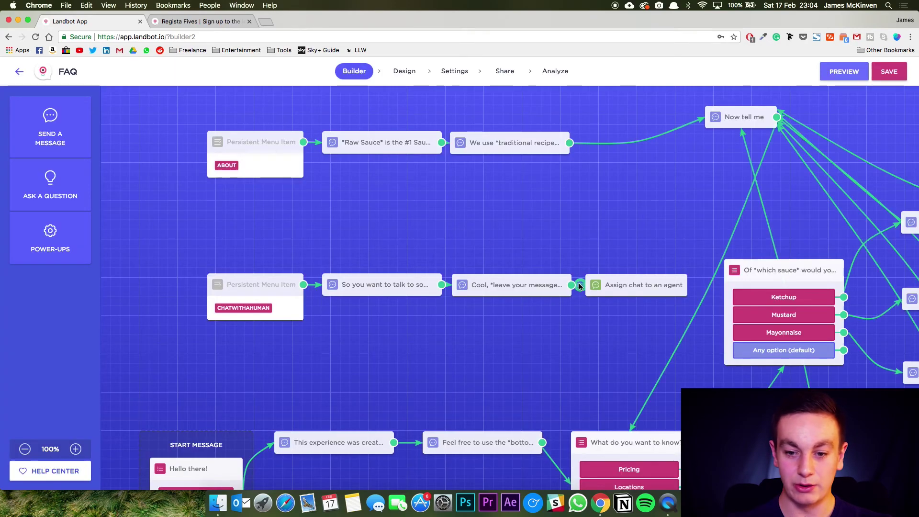
Look around the FAQ flow canvas, then exit the builder to trigger the unsaved-changes prompt.
scroll(578, 285, "down", 3)
scroll(578, 286, "up", 3)
scroll(578, 286, "right", 6)
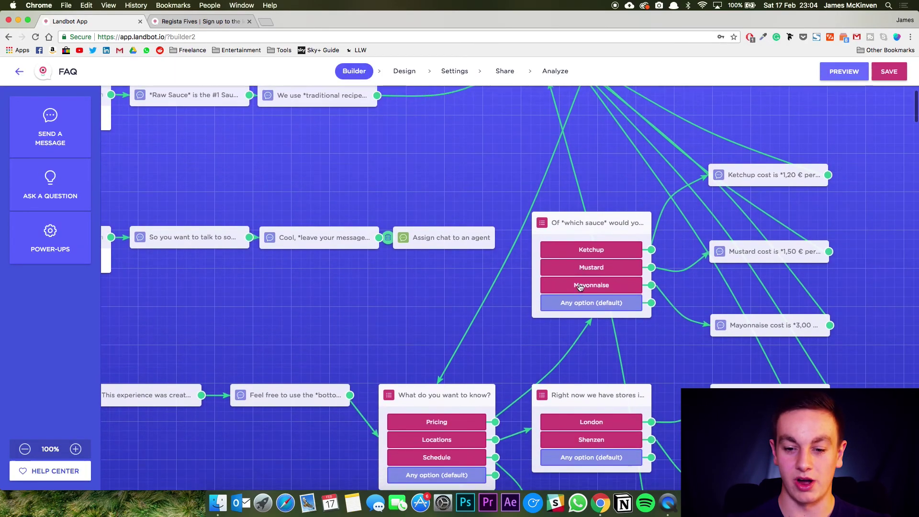
scroll(579, 286, "down", 5)
scroll(579, 286, "up", 3)
scroll(489, 201, "up", 2)
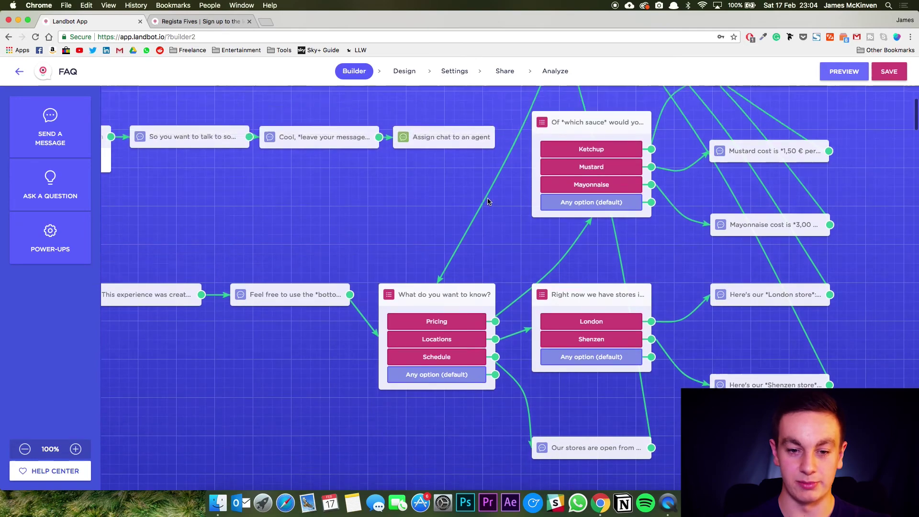
scroll(487, 200, "up", 3)
scroll(484, 197, "left", 4)
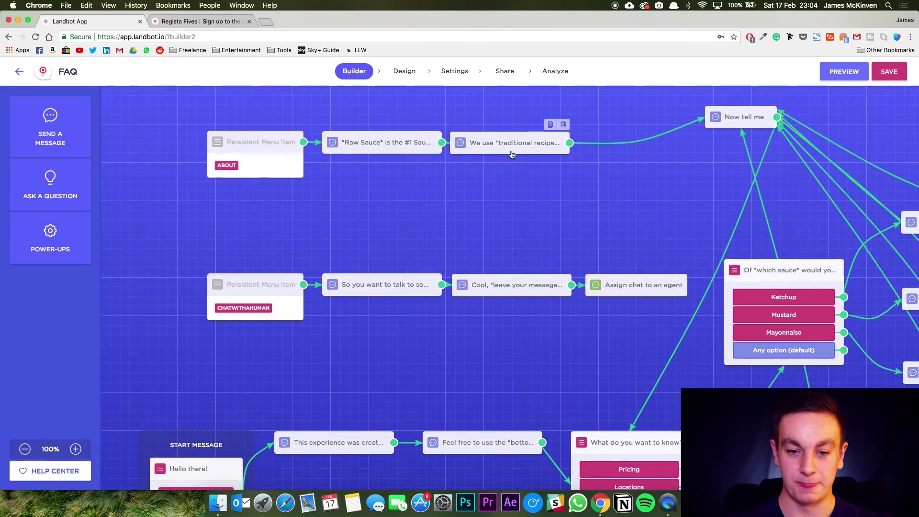
scroll(580, 290, "down", 3)
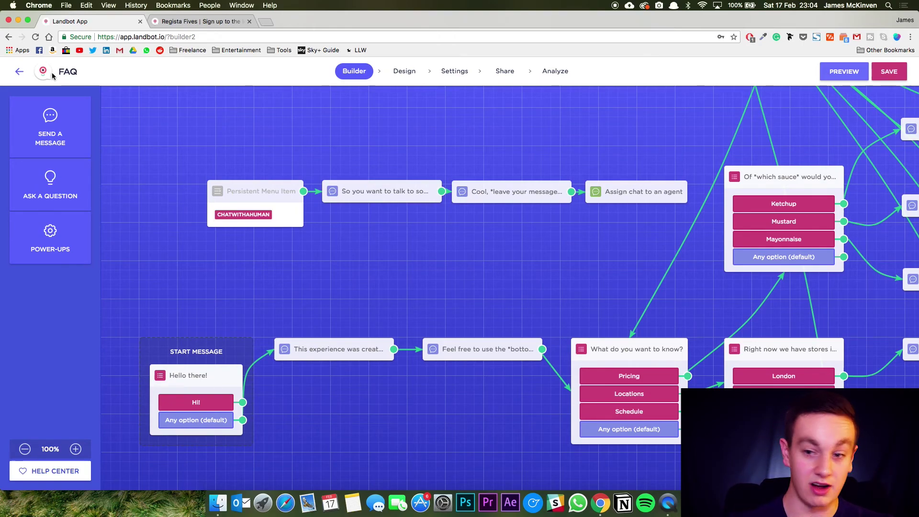
left_click(20, 70)
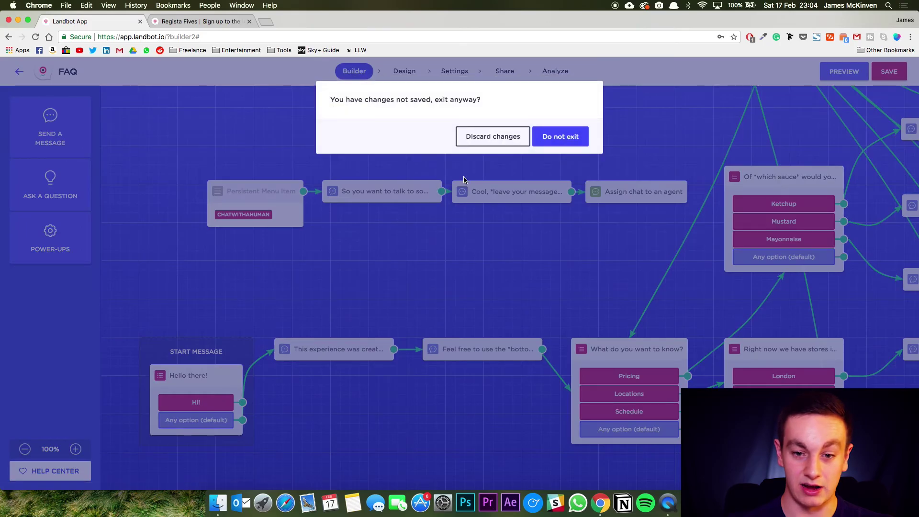